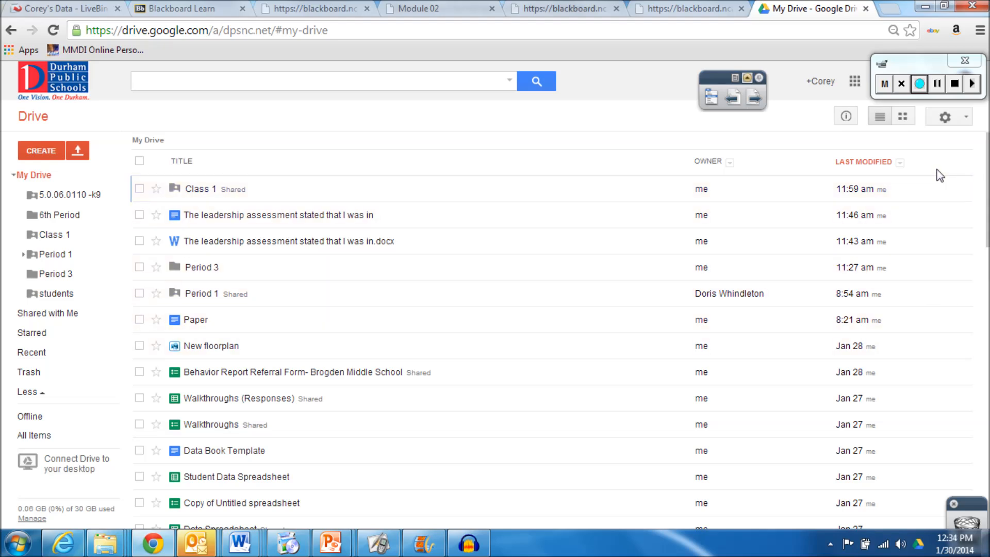
After briefly checking Drive settings, create a new folder named 'Test' in My Drive
{"action": "left_click", "coordinate": [972, 118]}
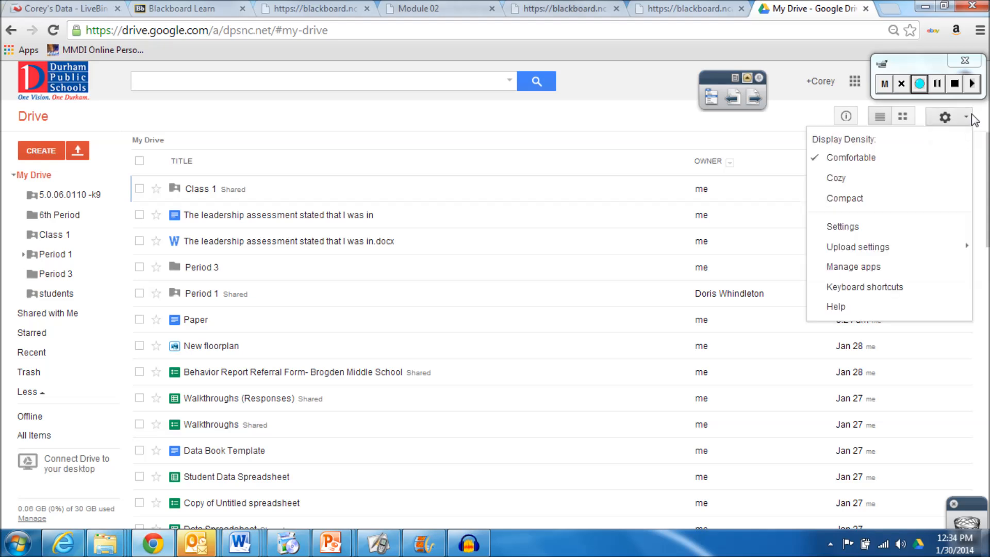
{"action": "left_click", "coordinate": [545, 148]}
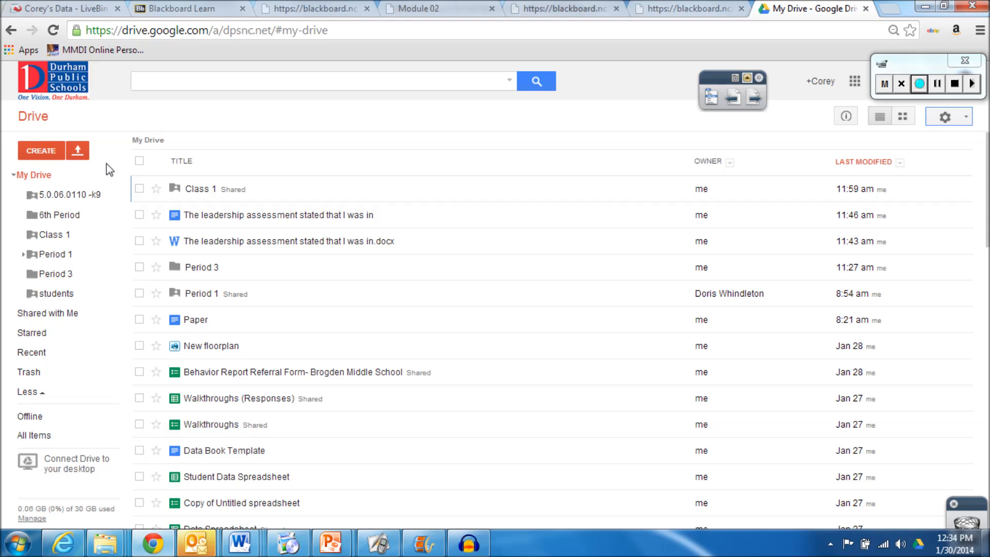
{"action": "left_click", "coordinate": [43, 151]}
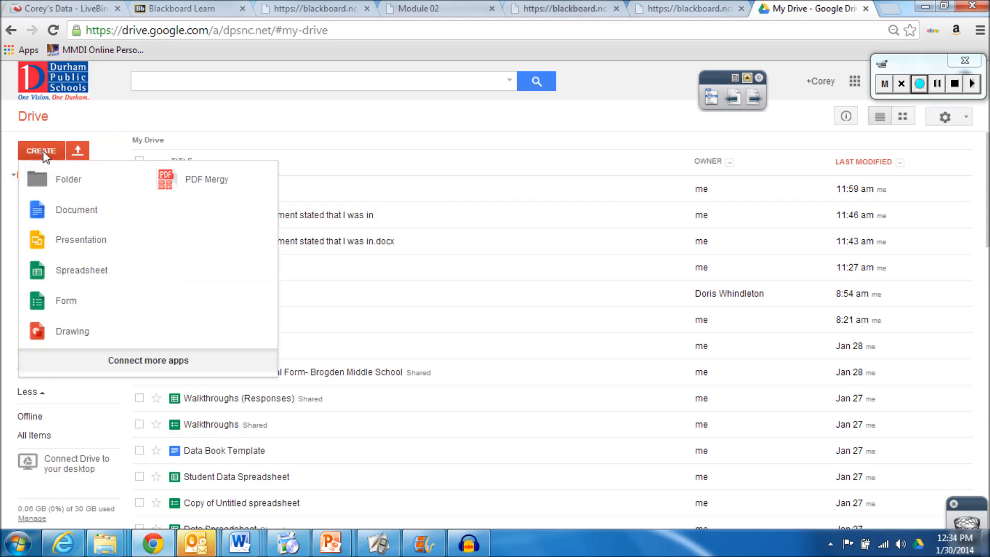
{"action": "left_click", "coordinate": [65, 180]}
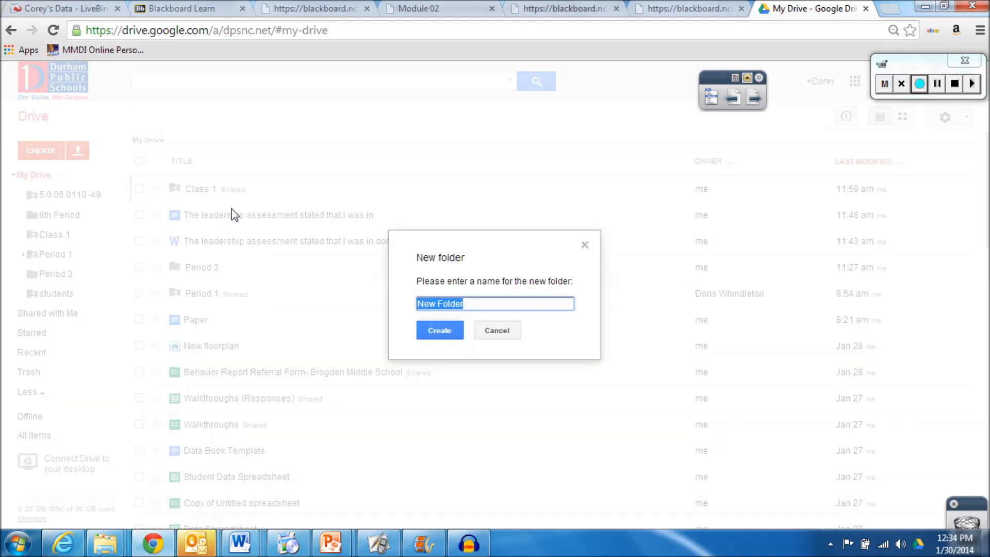
{"action": "type", "text": "Test"}
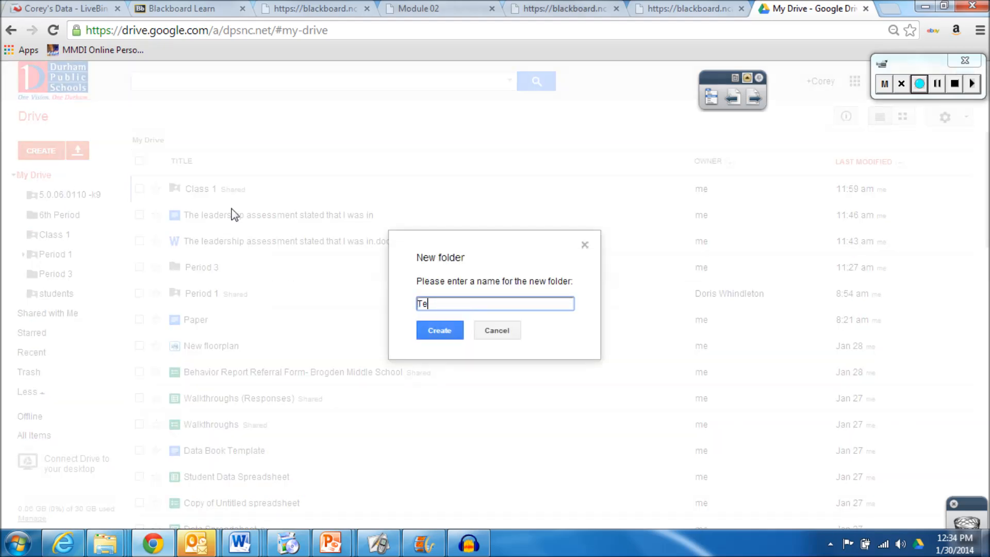
{"action": "left_click", "coordinate": [438, 336]}
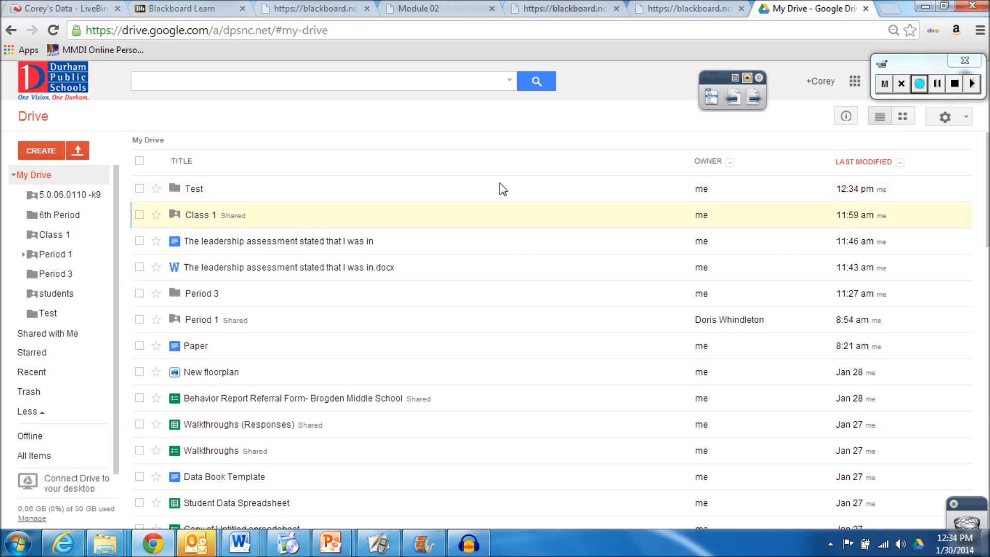
Open the Test folder's Sharing settings from its context menu's Share option
{"action": "left_click_drag", "start_coordinate": [238, 275], "coordinate": [246, 298]}
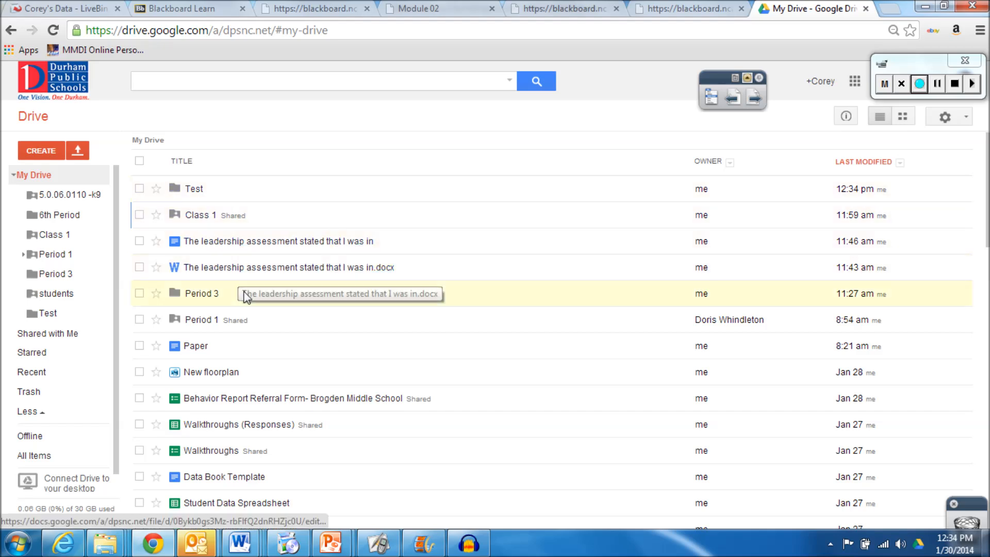
{"action": "right_click", "coordinate": [268, 196]}
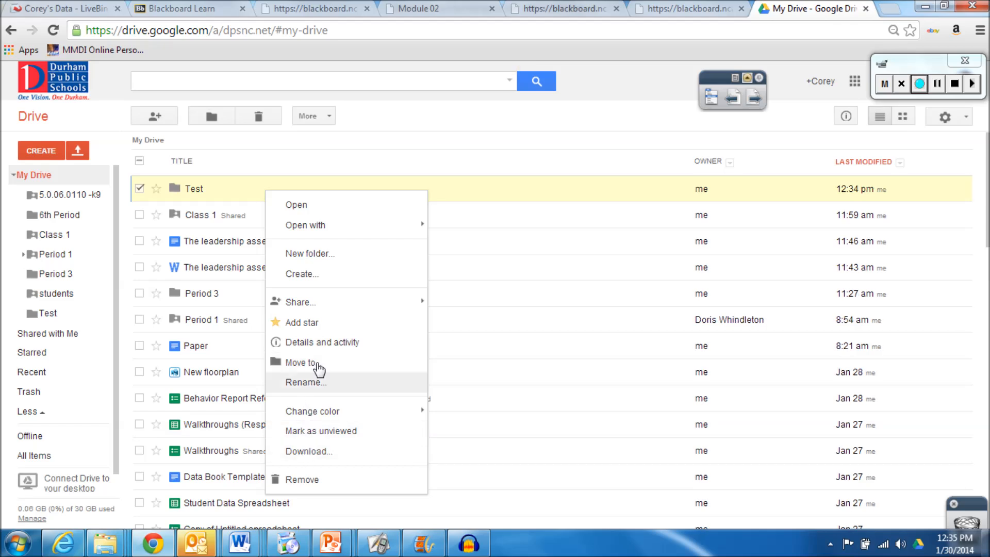
{"action": "mouse_move", "coordinate": [342, 306]}
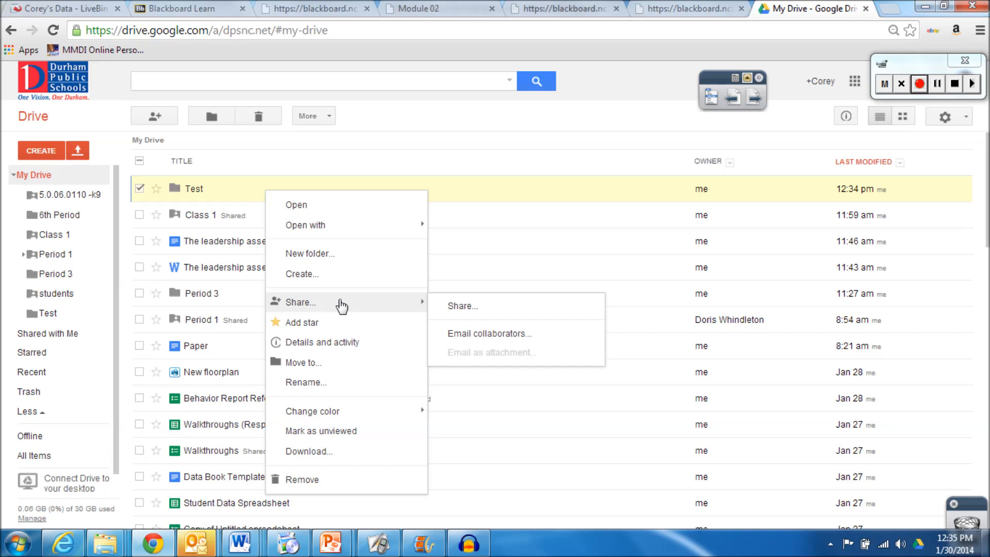
{"action": "left_click", "coordinate": [466, 308]}
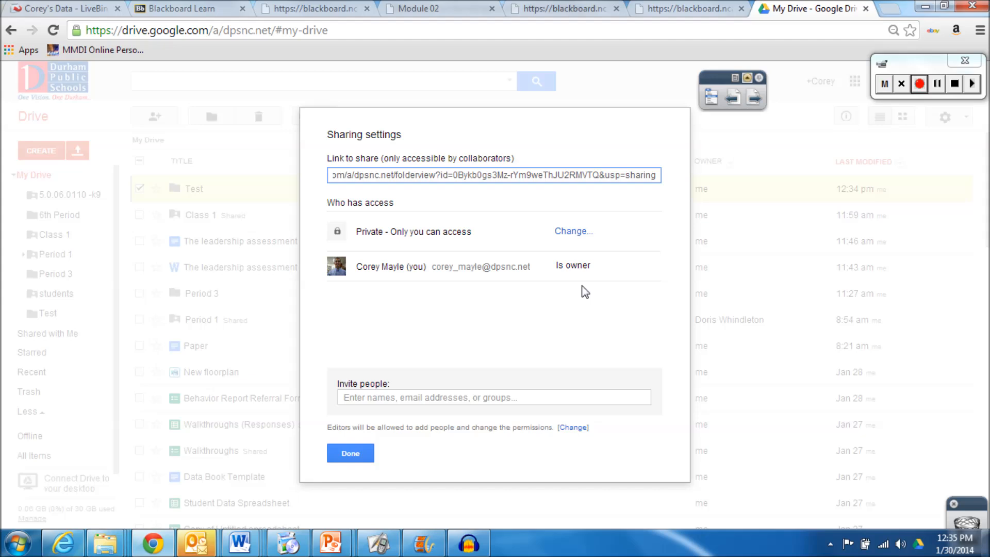
Add a school colleague as an invitee, typing their name and picking the suggested contact
{"action": "left_click", "coordinate": [406, 400]}
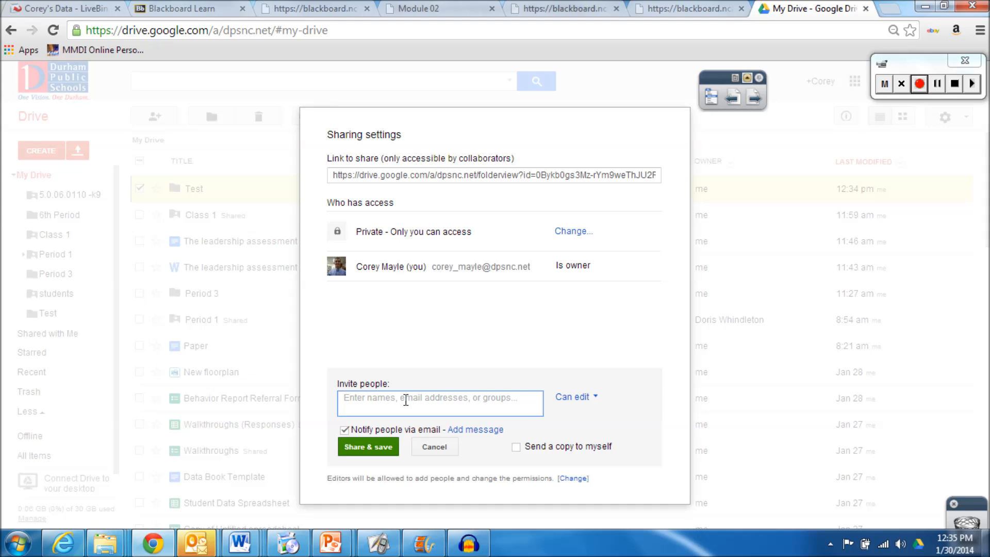
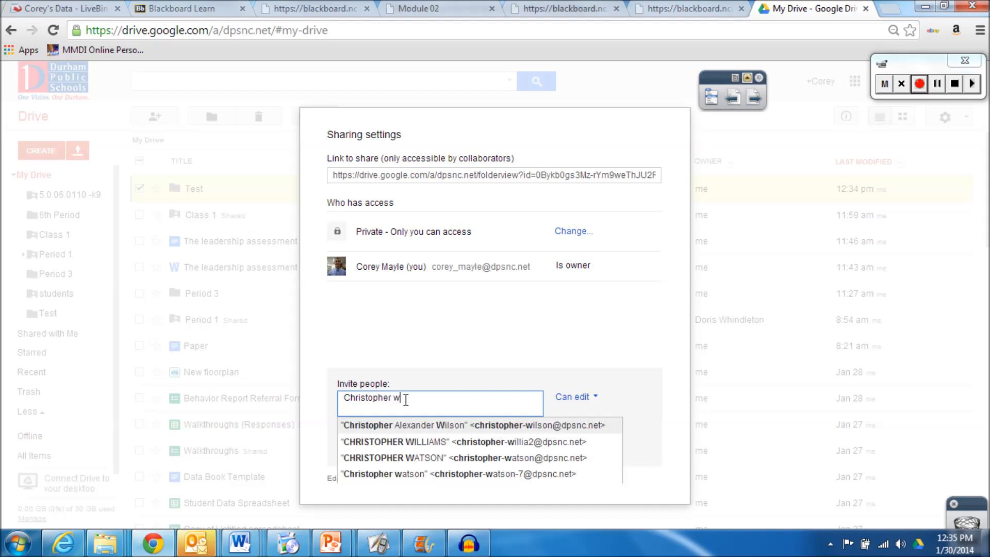
{"action": "left_click", "coordinate": [430, 458]}
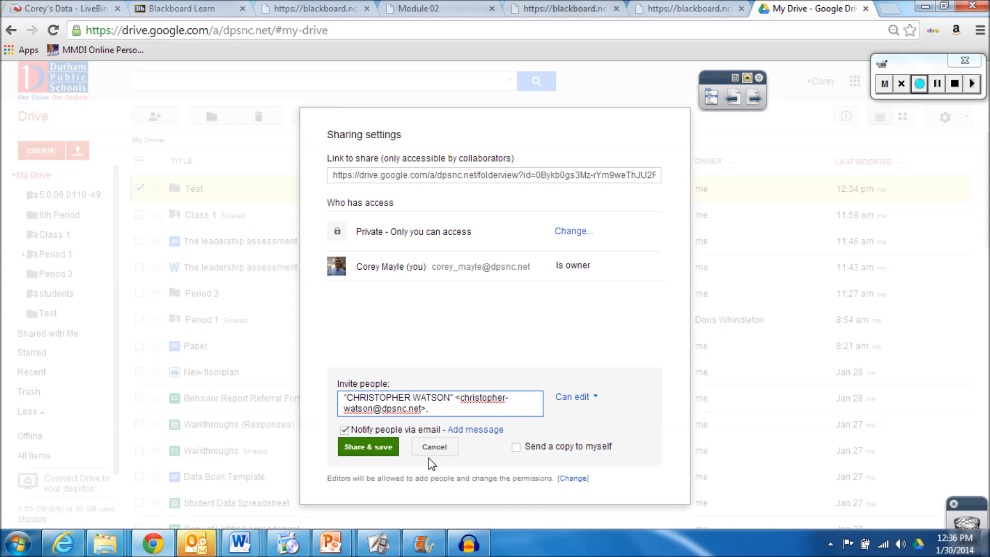
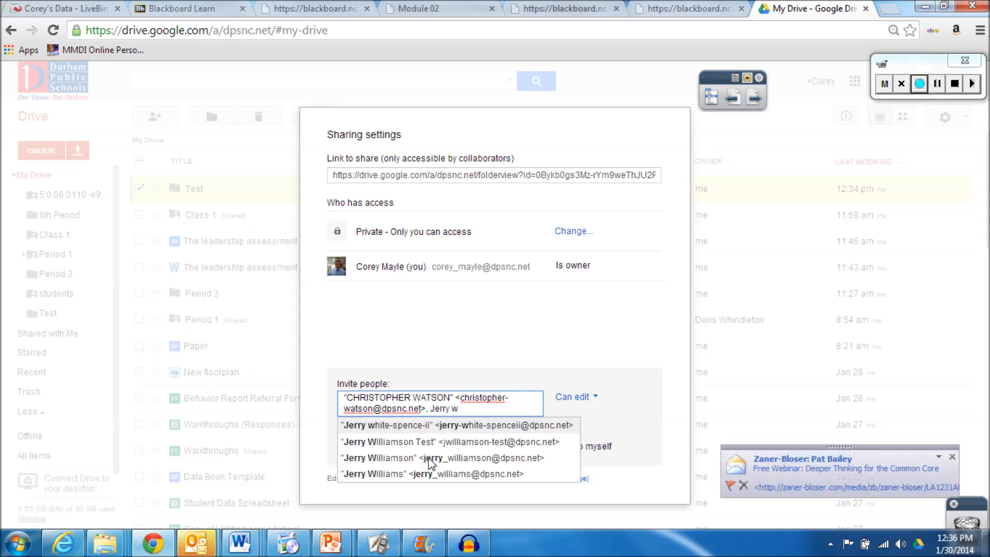
Add a second school colleague as an invitee, correcting the typed name and dismissing an e-mail alert
{"action": "left_click", "coordinate": [951, 457]}
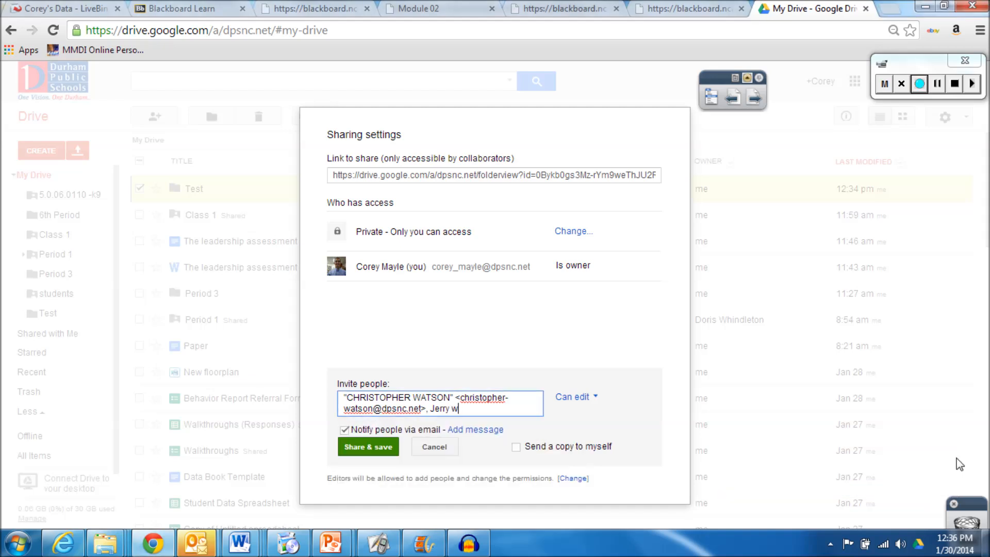
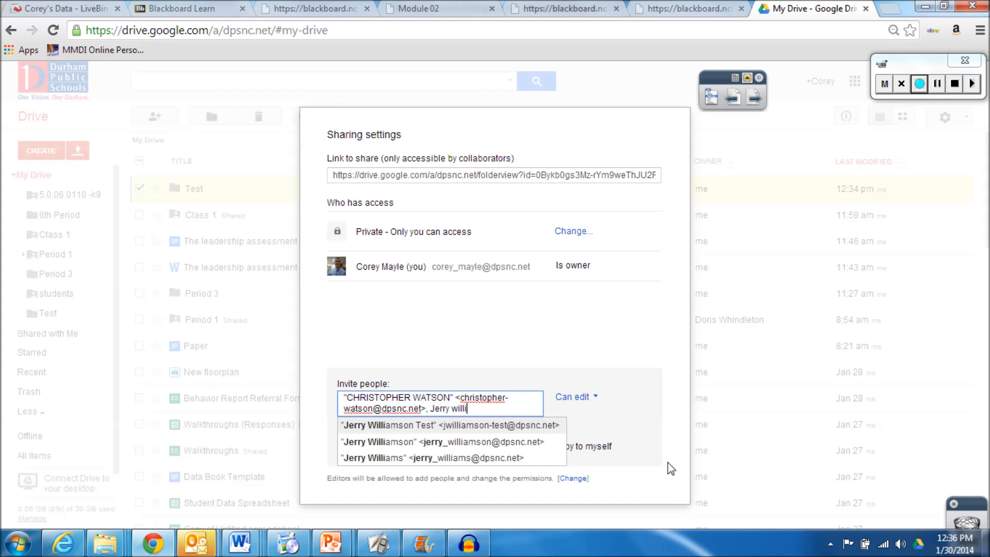
{"action": "left_click", "coordinate": [402, 442]}
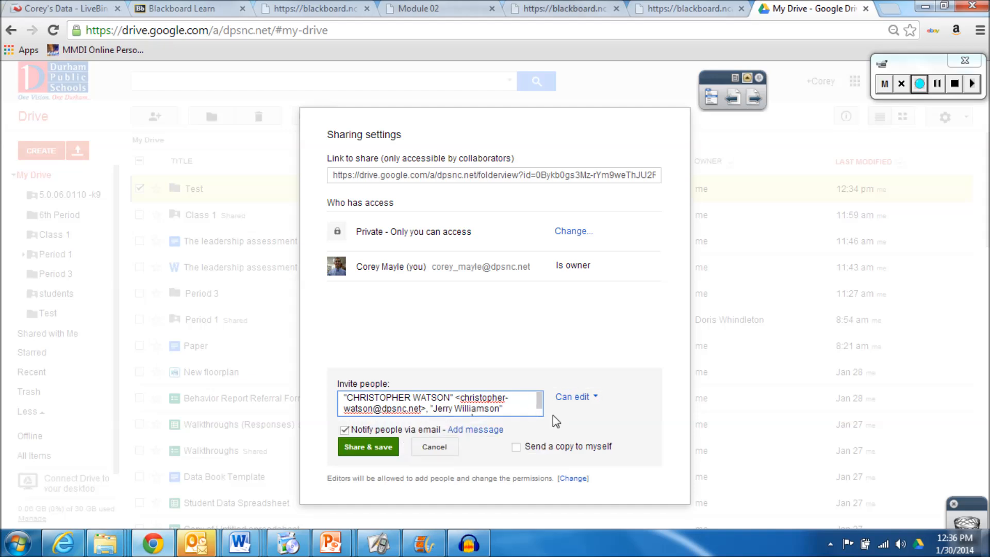
Leave invitee permission at Can edit, then delete all invitee entries so none remain
{"action": "left_click", "coordinate": [593, 405]}
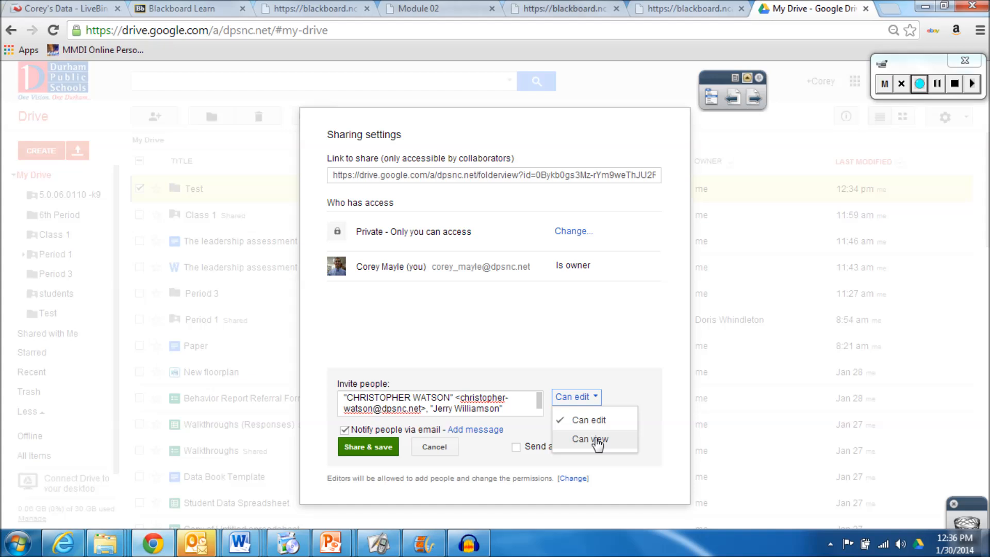
{"action": "left_click", "coordinate": [642, 358]}
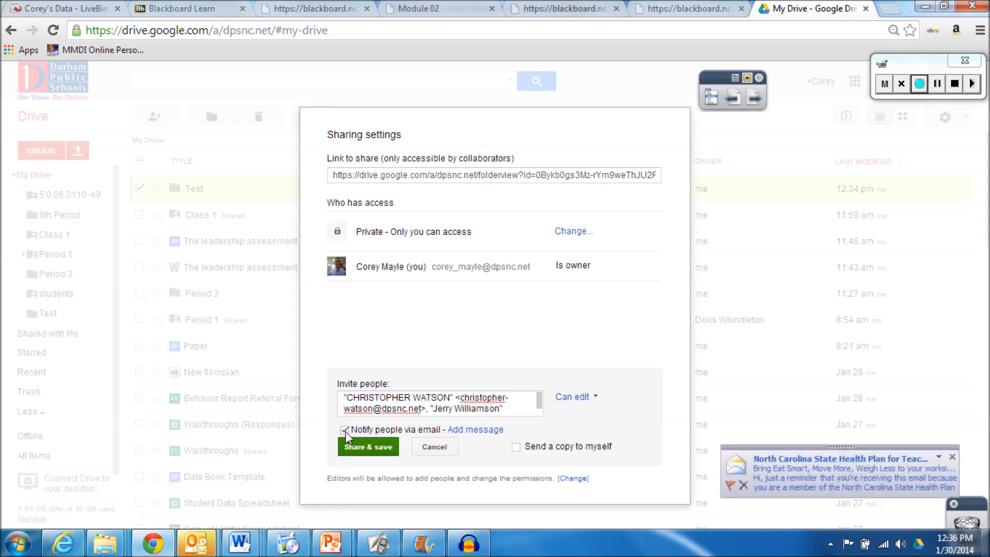
{"action": "left_click", "coordinate": [953, 457]}
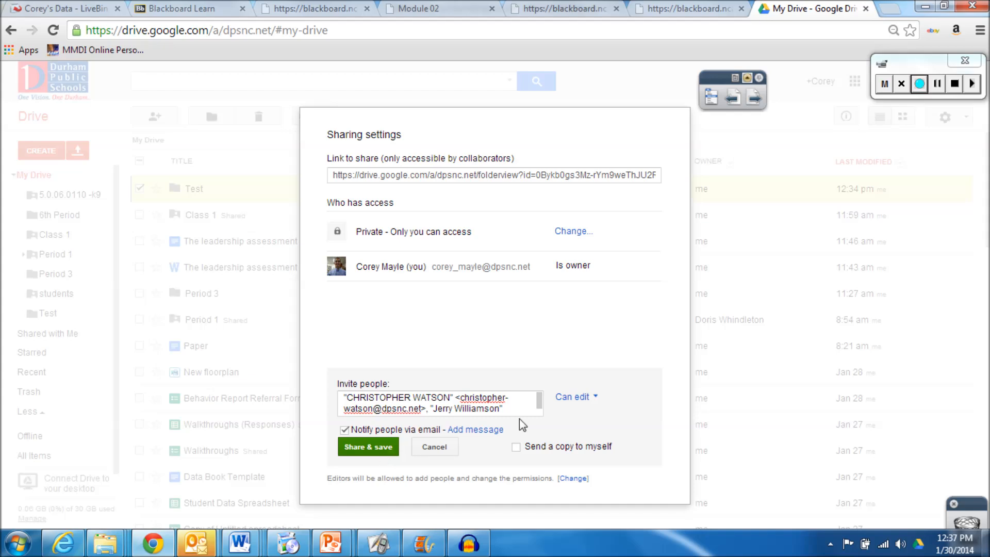
{"action": "left_click_drag", "start_coordinate": [516, 410], "coordinate": [450, 389]}
{"action": "key", "text": "Delete"}
{"action": "key", "text": "Delete"}
{"action": "key", "text": "Delete"}
{"action": "key", "text": "Delete"}
{"action": "key", "text": "Delete"}
{"action": "key", "text": "Delete"}
{"action": "key", "text": "Delete"}
{"action": "key", "text": "Delete"}
{"action": "key", "text": "Delete"}
{"action": "key", "text": "Delete"}
{"action": "key", "text": "Delete"}
{"action": "key", "text": "Delete"}
{"action": "key", "text": "Delete"}
{"action": "key", "text": "Delete"}
{"action": "key", "text": "Delete"}
{"action": "key", "text": "Delete"}
{"action": "key", "text": "Delete"}
{"action": "key", "text": "Delete"}
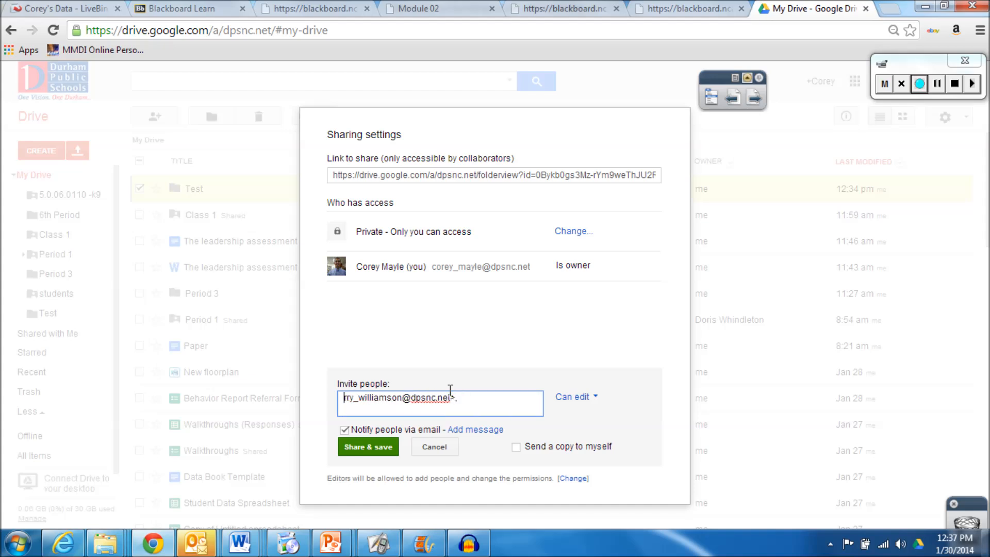
{"action": "key", "text": "Delete"}
{"action": "key", "text": "Delete"}
{"action": "key", "text": "Delete"}
{"action": "key", "text": "Delete"}
{"action": "key", "text": "Delete"}
{"action": "key", "text": "Delete"}
{"action": "key", "text": "Delete"}
{"action": "key", "text": "Delete"}
{"action": "key", "text": "Delete"}
{"action": "key", "text": "Delete"}
{"action": "key", "text": "Delete"}
{"action": "key", "text": "Delete"}
{"action": "key", "text": "Delete"}
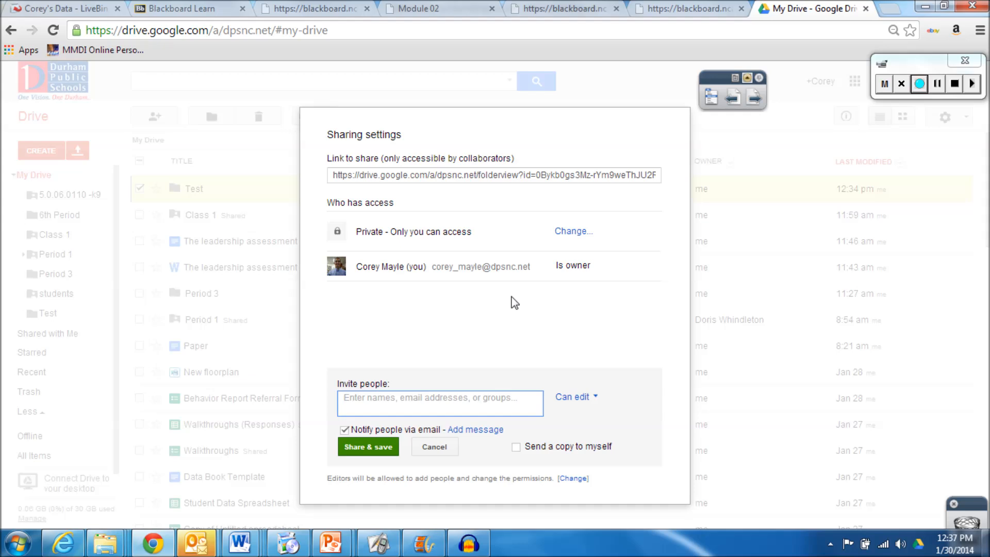
Open the Change... visibility options next to 'Private - Only you can access'
{"action": "left_click", "coordinate": [572, 233]}
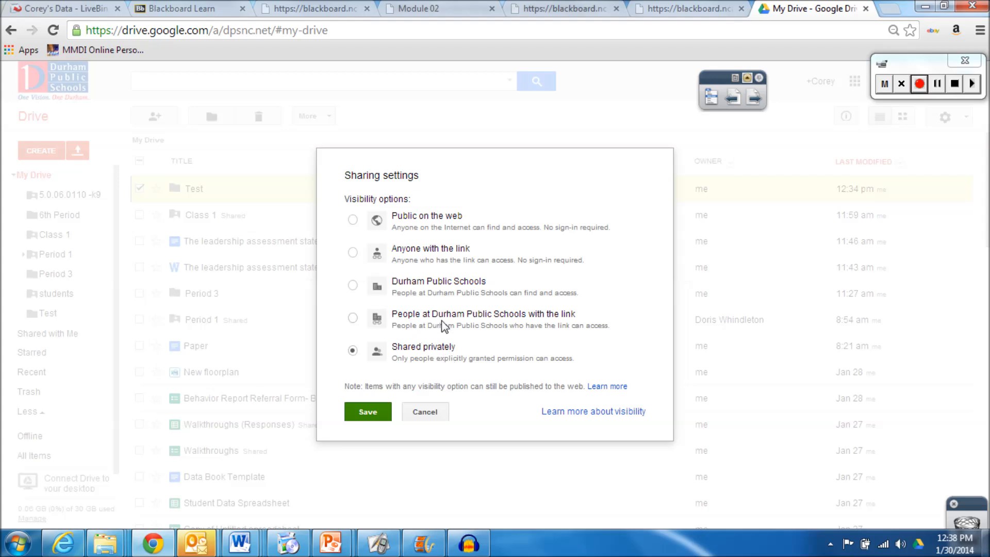
Set Test folder visibility to 'People at Durham Public Schools with the link', Can view, and save
{"action": "left_click", "coordinate": [353, 319]}
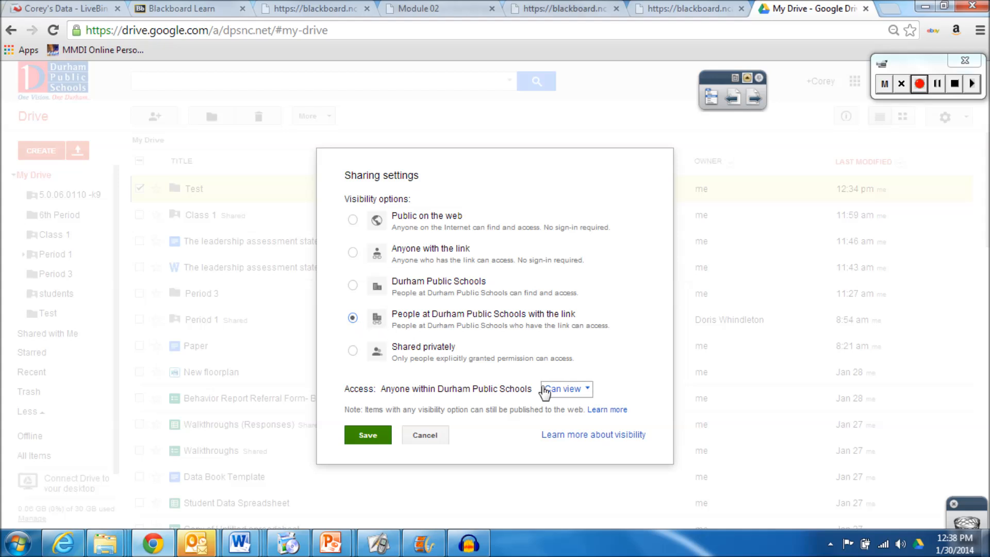
{"action": "left_click", "coordinate": [588, 390]}
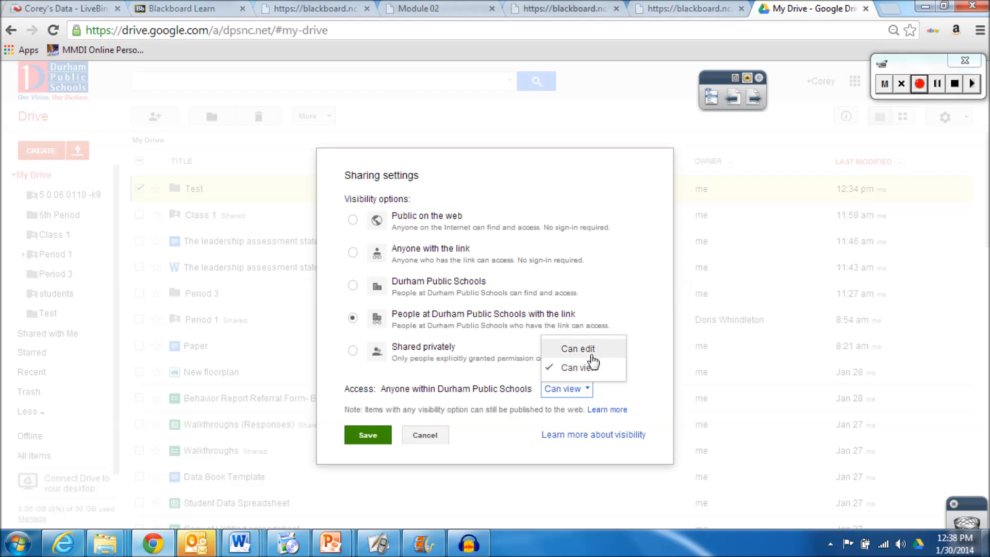
{"action": "left_click", "coordinate": [572, 395]}
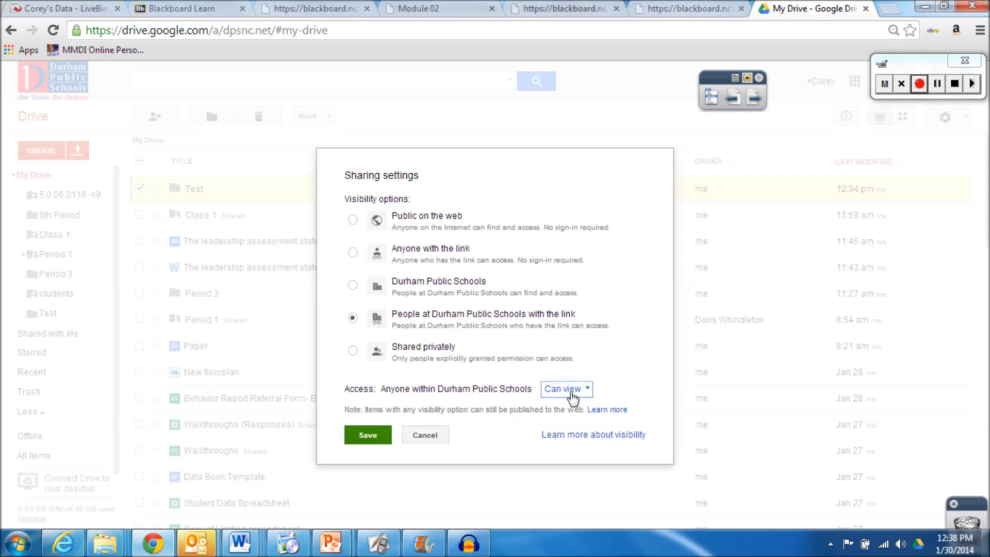
{"action": "left_click", "coordinate": [361, 437]}
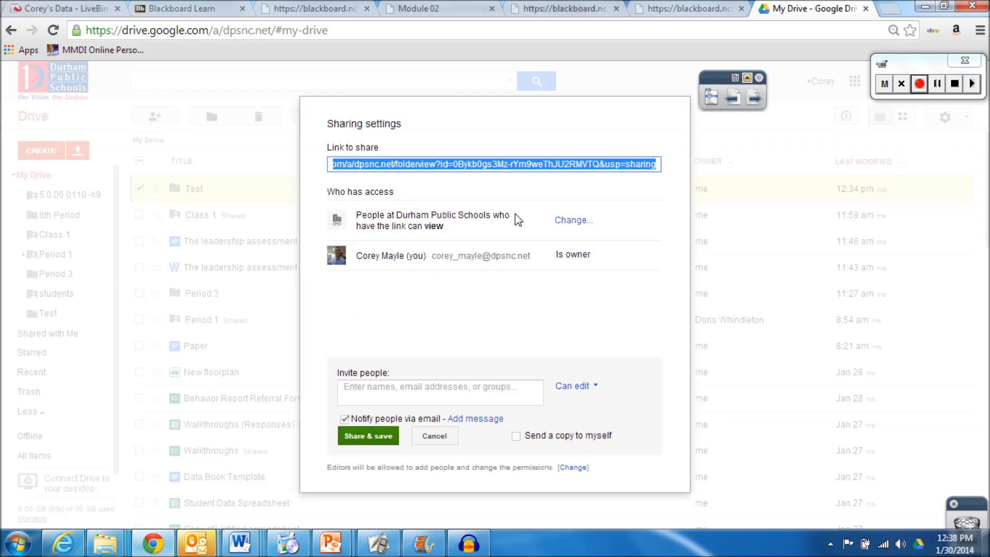
Copy the Test folder's share link, then cancel inviting since no recipients were added
{"action": "right_click", "coordinate": [517, 170]}
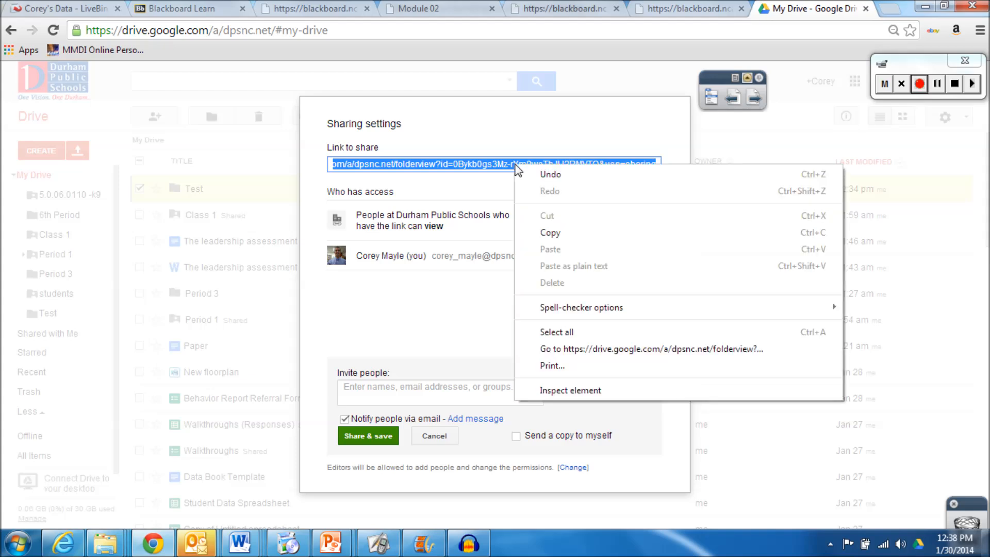
{"action": "left_click", "coordinate": [550, 233]}
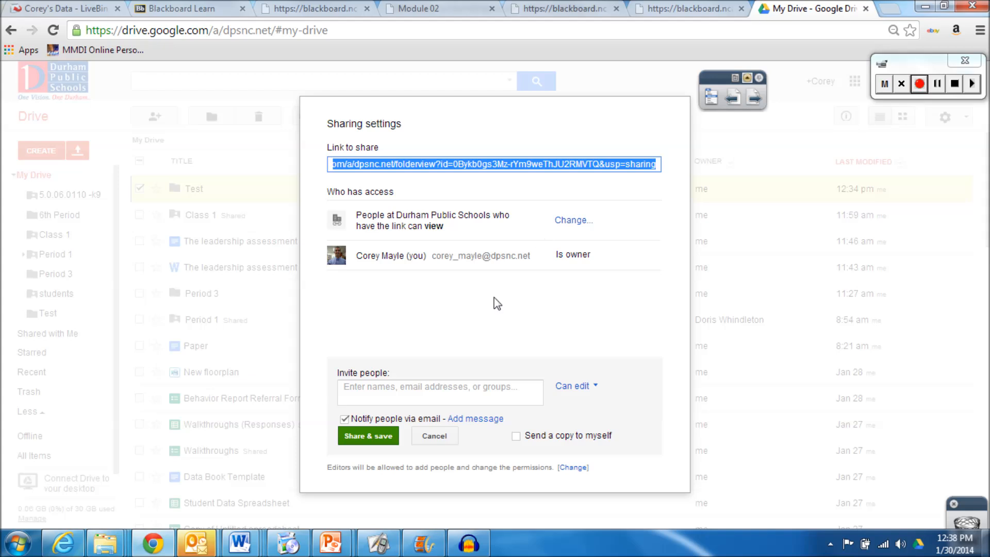
{"action": "left_click", "coordinate": [382, 439]}
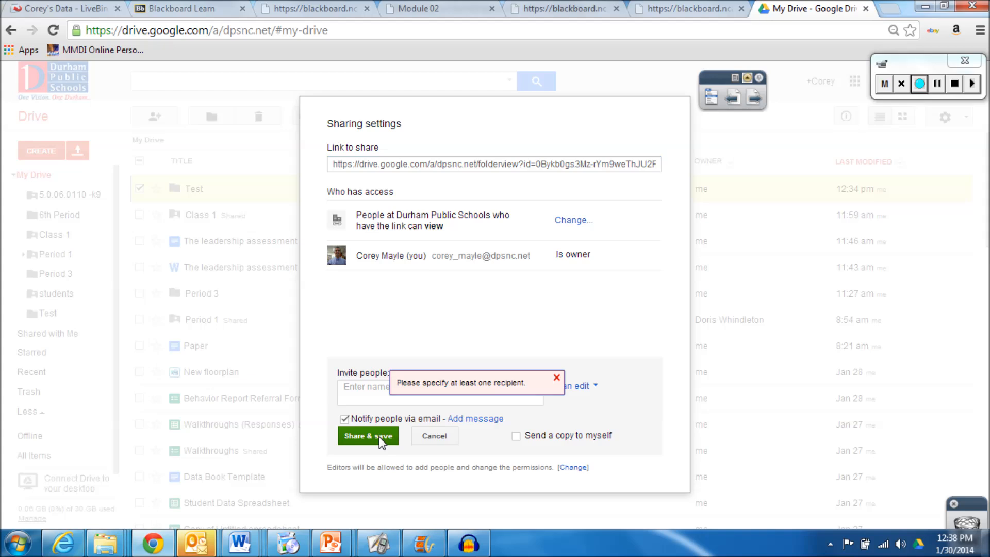
{"action": "left_click", "coordinate": [557, 379]}
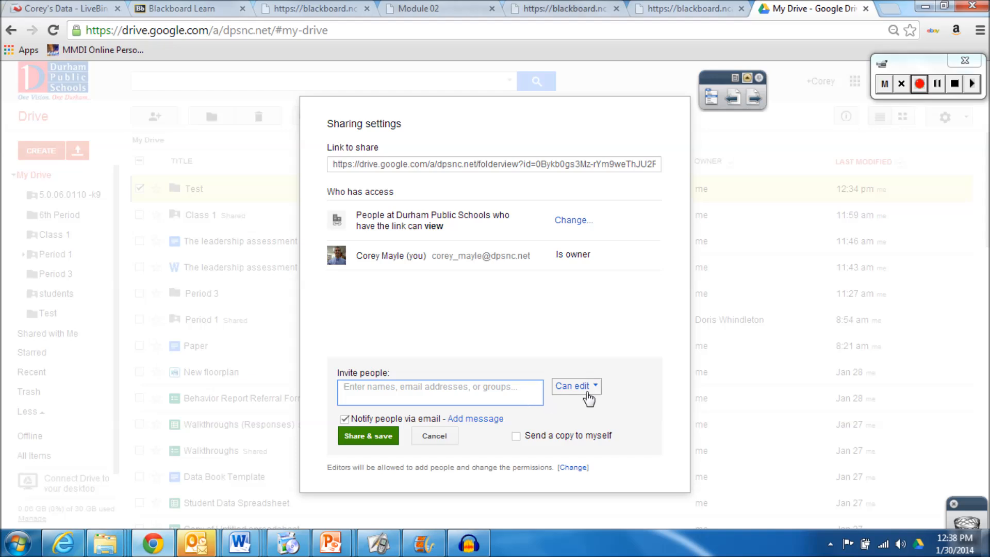
{"action": "left_click", "coordinate": [437, 437]}
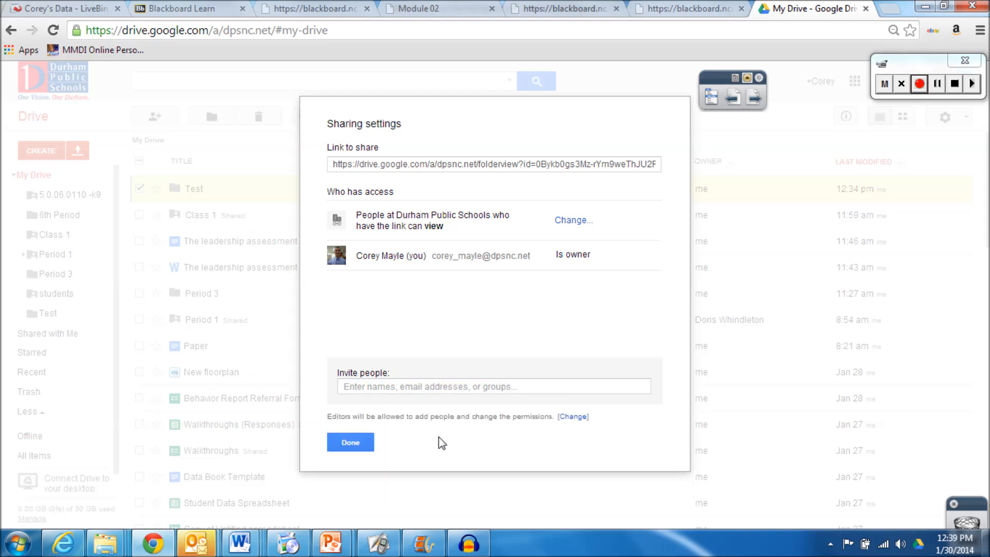
Close Sharing settings with Done, returning to the My Drive file list
{"action": "left_click", "coordinate": [349, 444]}
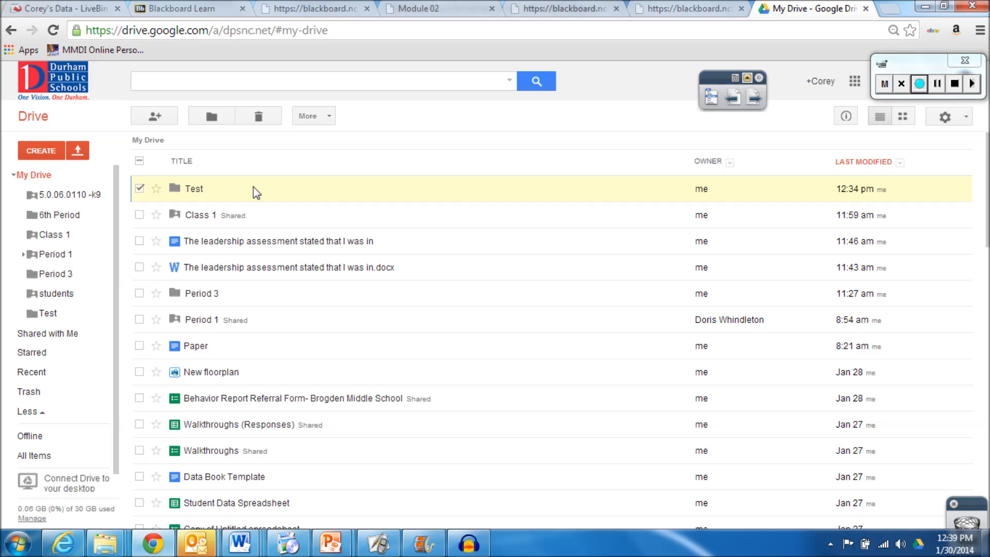
Inside the Test folder, create a new Form that inherits the folder's sharing permissions
{"action": "left_click", "coordinate": [196, 191]}
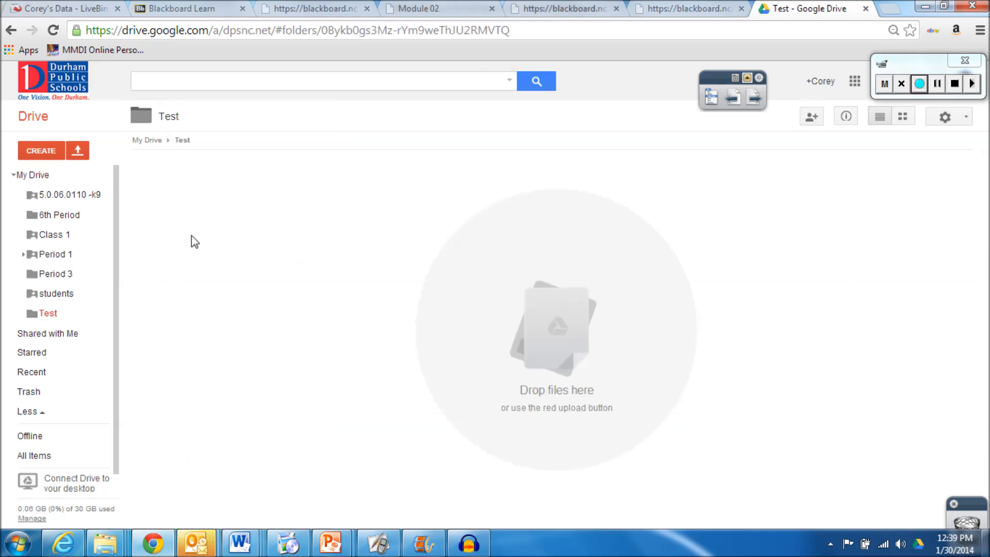
{"action": "left_click", "coordinate": [40, 151]}
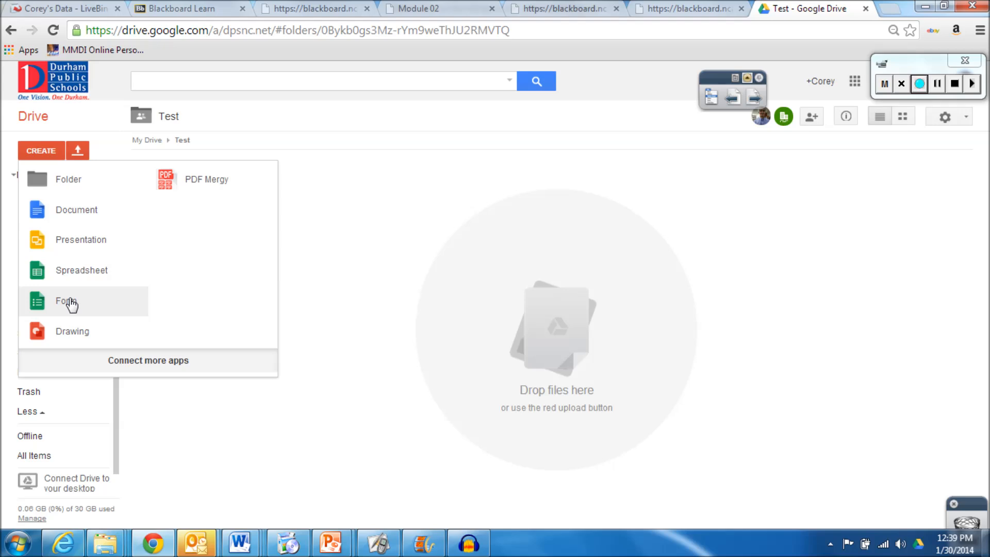
{"action": "left_click", "coordinate": [71, 302]}
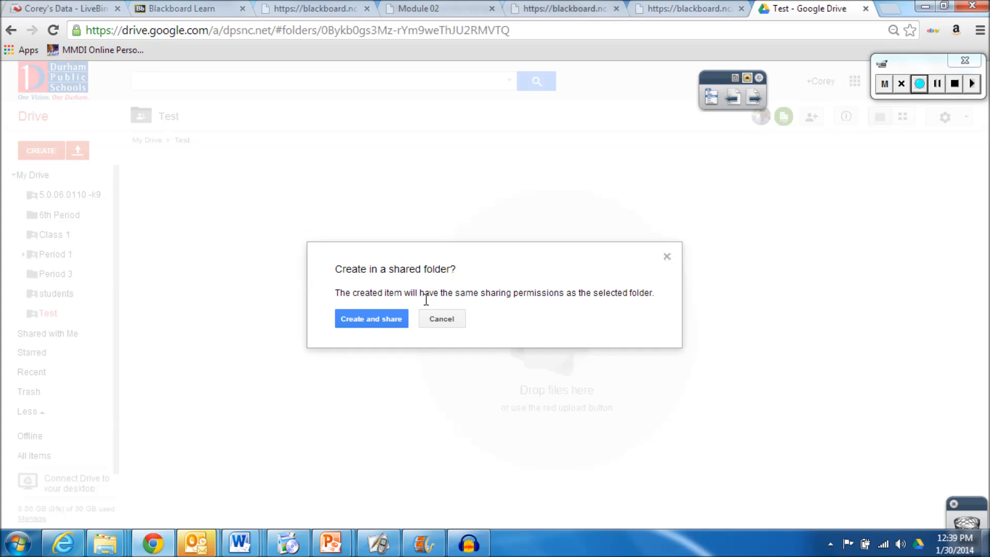
{"action": "left_click", "coordinate": [378, 323]}
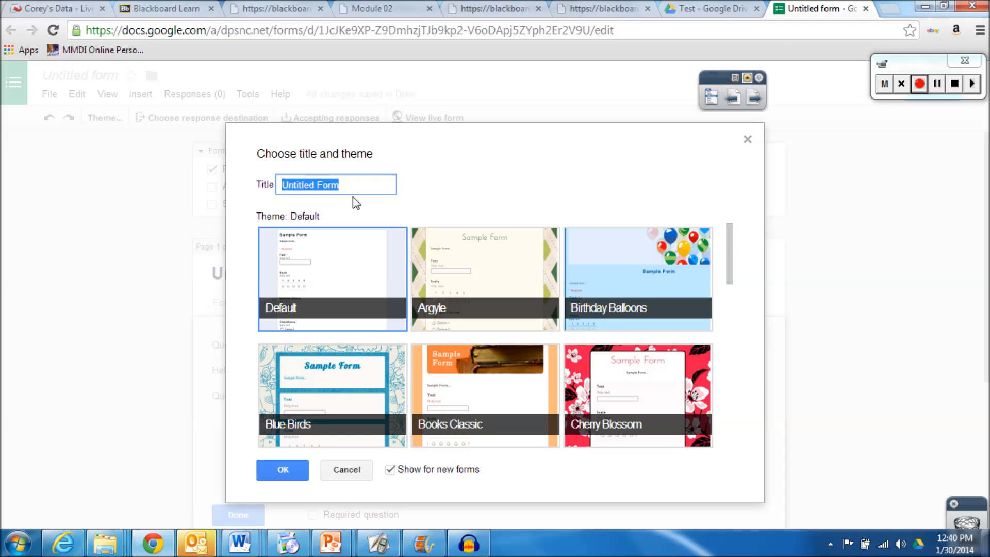
Title the form 'Parent Sign-in', keep the Default theme, and confirm
{"action": "type", "text": "Pare"}
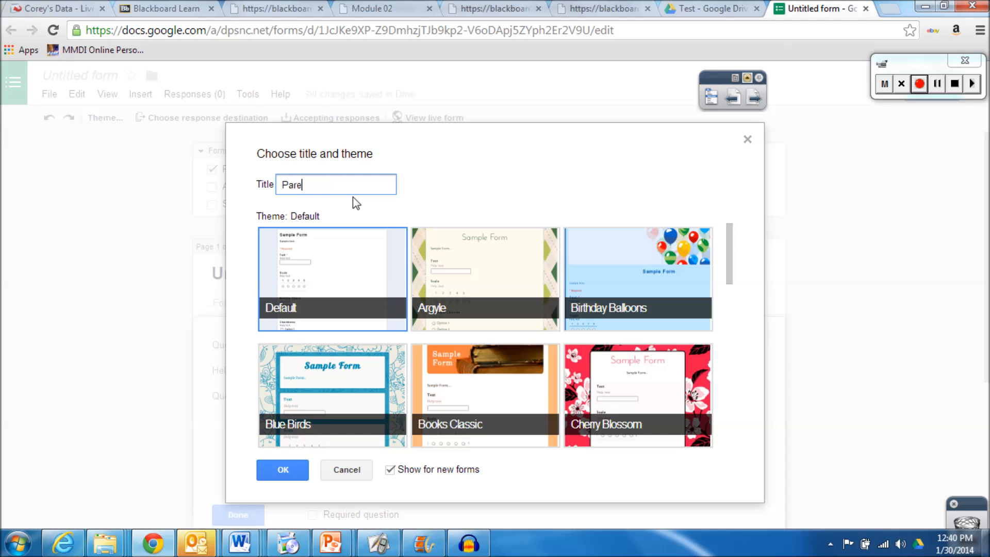
{"action": "type", "text": "nt Sign-in"}
{"action": "left_click", "coordinate": [353, 251]}
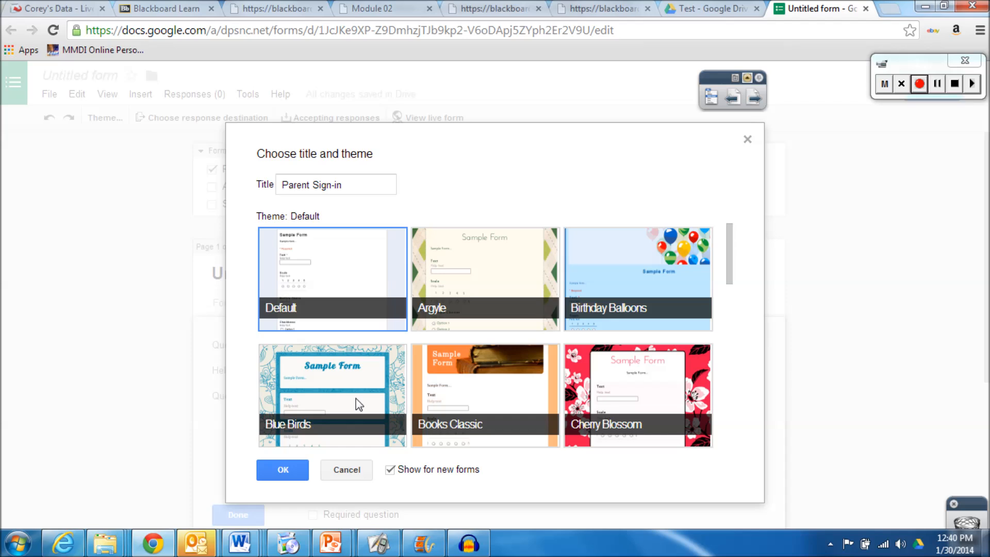
{"action": "left_click", "coordinate": [287, 471]}
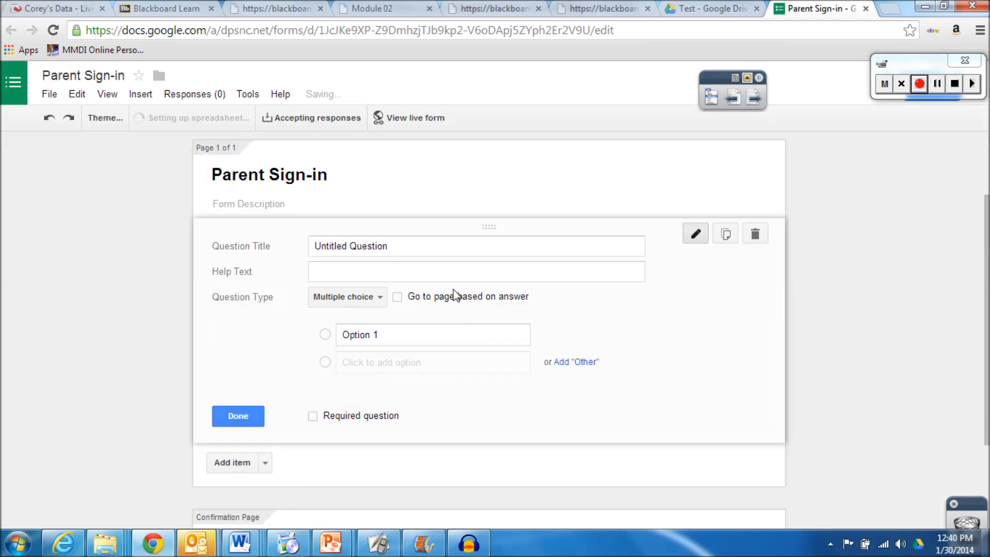
Title the first question 'Student Name' with help text 'Lastname, Firstname'
{"action": "left_click", "coordinate": [408, 244]}
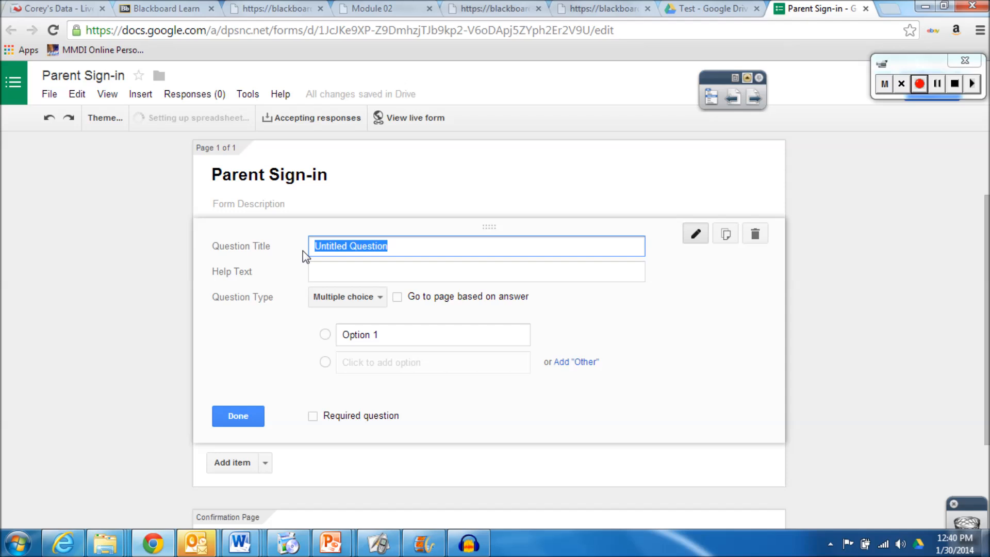
{"action": "type", "text": "Studnet"}
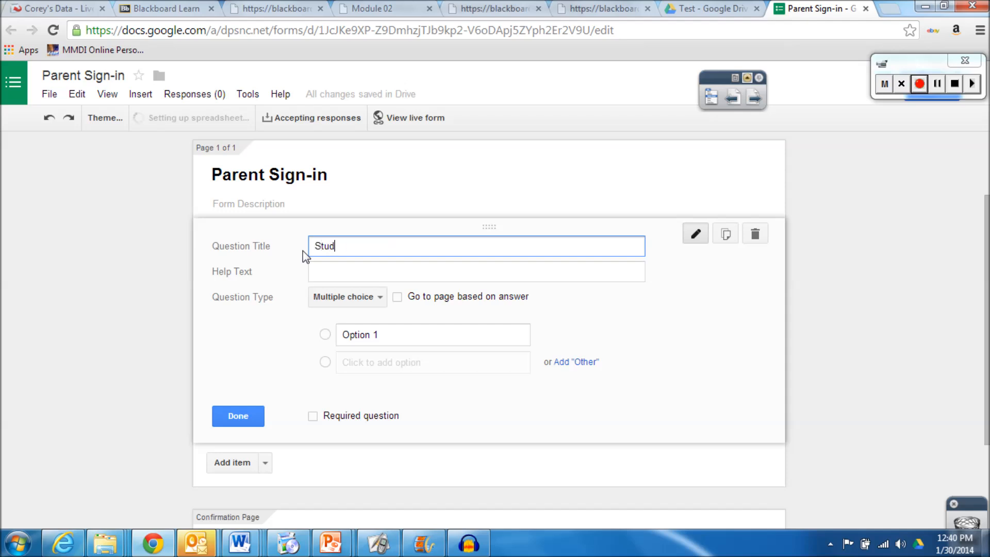
{"action": "key", "text": "BackSpace"}
{"action": "key", "text": "BackSpace"}
{"action": "key", "text": "BackSpace"}
{"action": "type", "text": "ent Name"}
{"action": "left_click", "coordinate": [328, 276]}
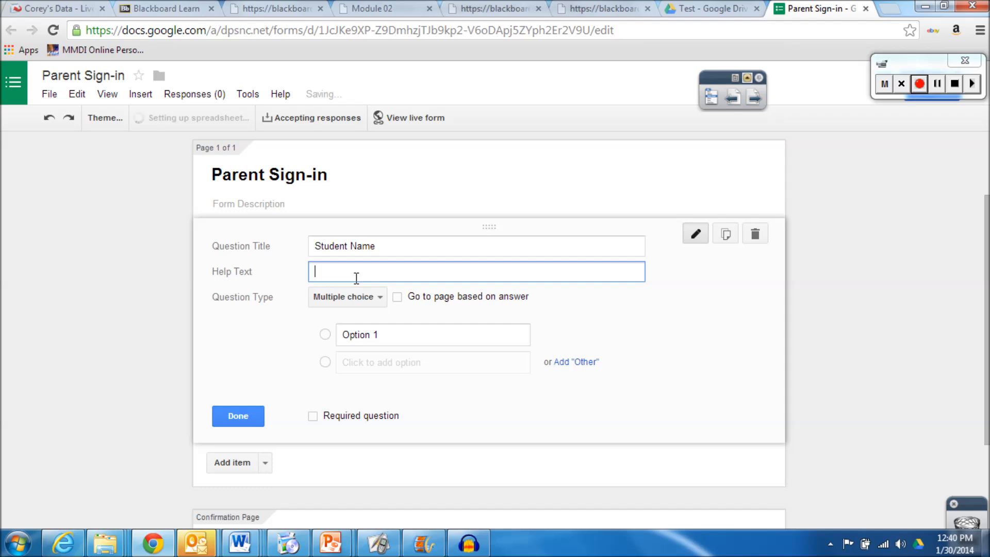
{"action": "type", "text": "Lastn"}
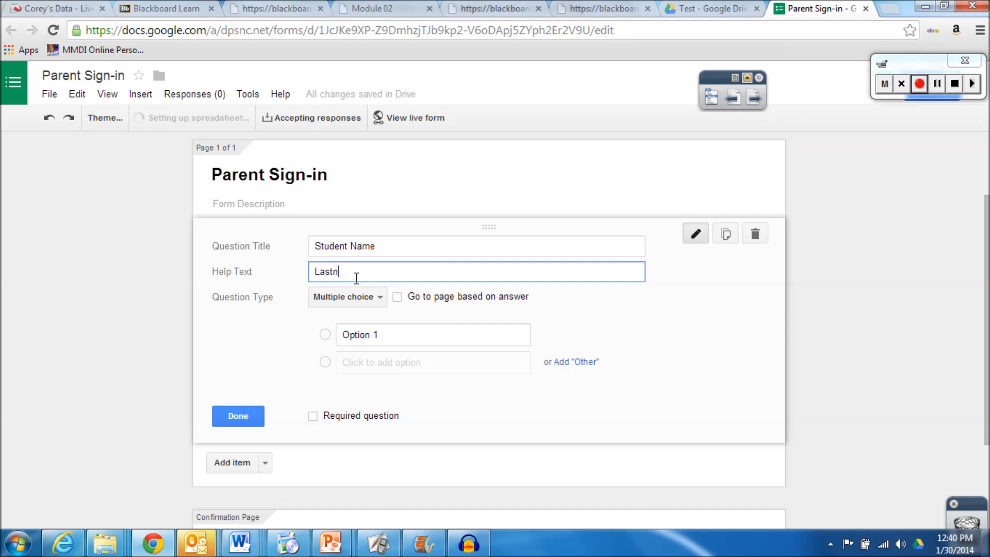
{"action": "type", "text": "ame,"}
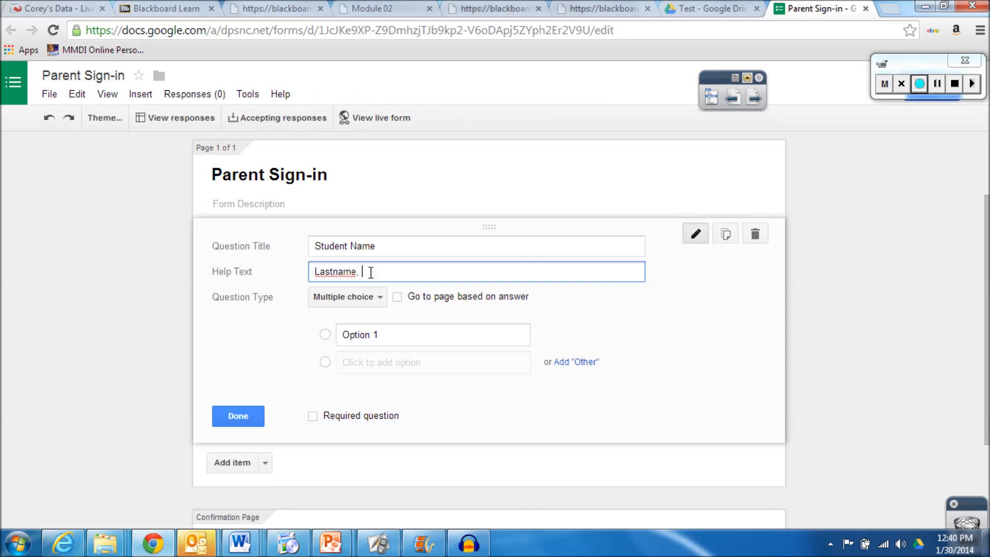
{"action": "type", "text": " Firstname"}
Make Student Name a required Text question, then add a new Text question below it
{"action": "left_click", "coordinate": [383, 298]}
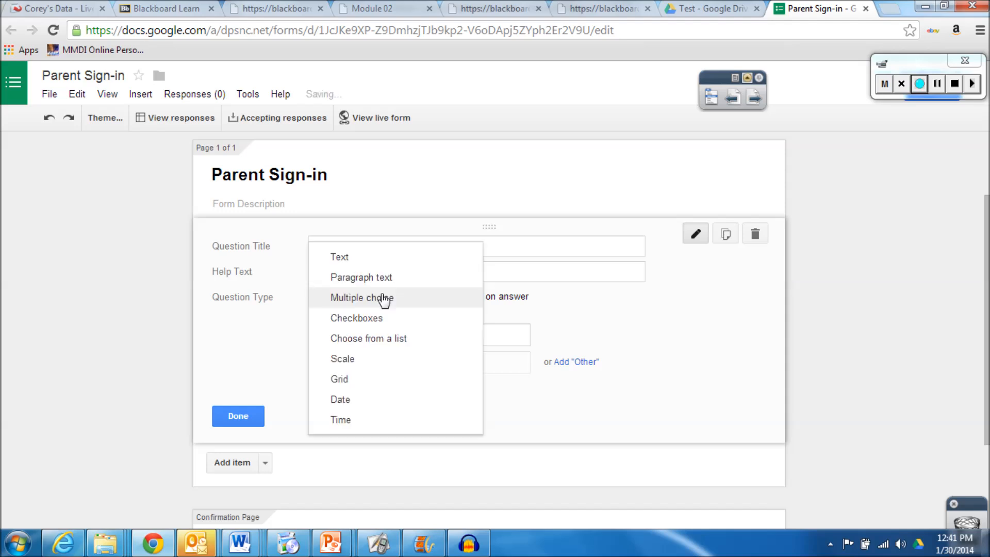
{"action": "left_click", "coordinate": [347, 260]}
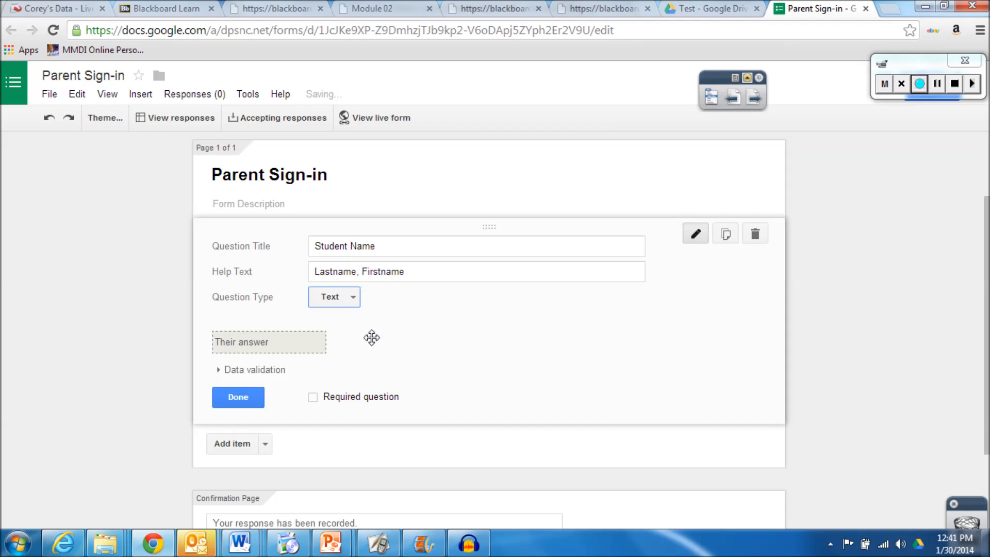
{"action": "left_click", "coordinate": [313, 397]}
{"action": "left_click", "coordinate": [247, 395]}
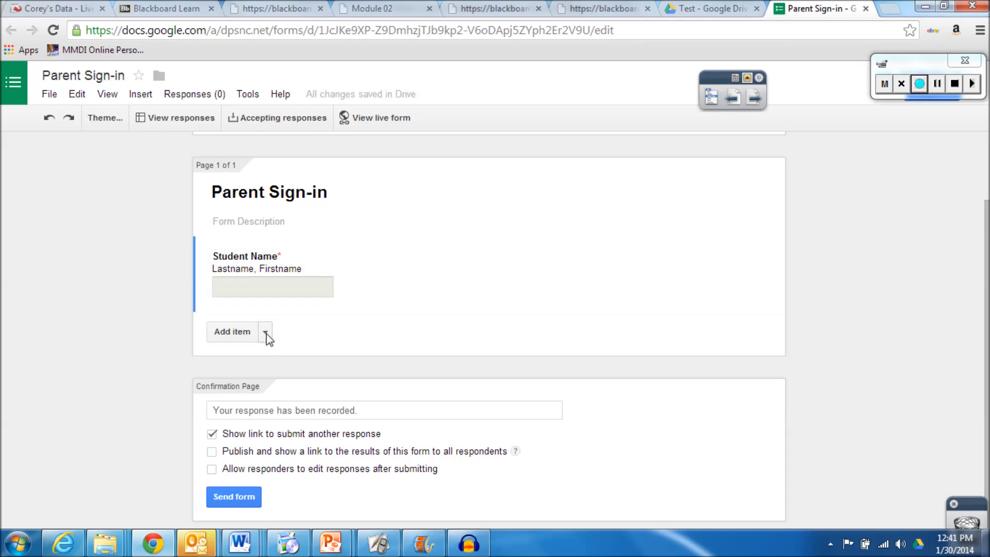
{"action": "left_click", "coordinate": [266, 334]}
{"action": "left_click", "coordinate": [240, 374]}
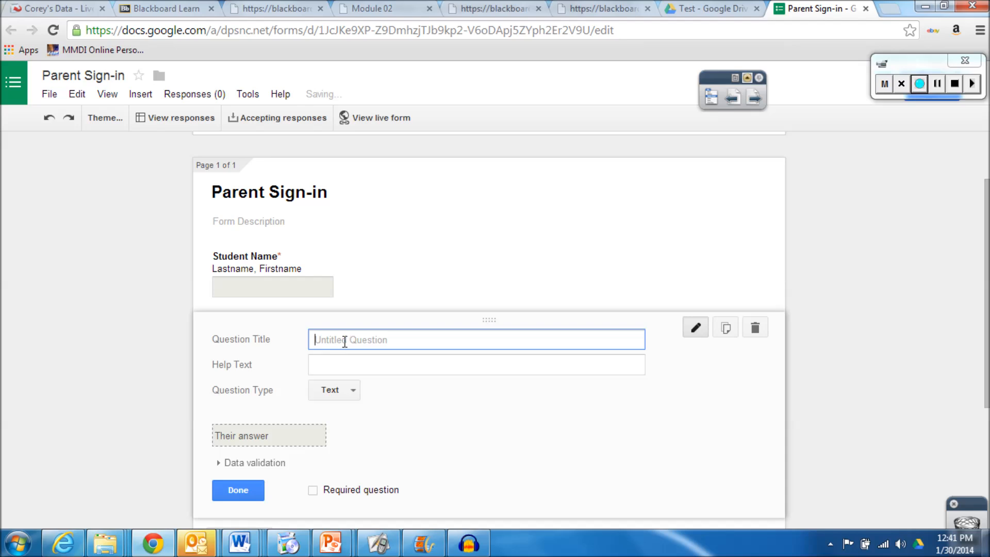
Title the new question 'Parent Name' with help text 'Lastname, Firstname' and mark it required
{"action": "type", "text": "Parent Name"}
{"action": "left_click", "coordinate": [348, 371]}
{"action": "type", "text": "Lastna"}
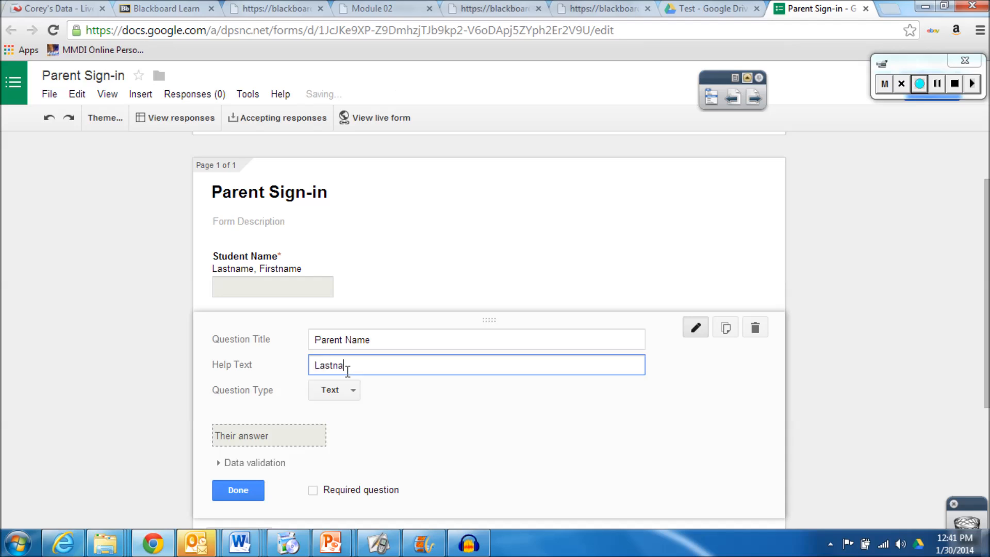
{"action": "type", "text": "me, Firstname"}
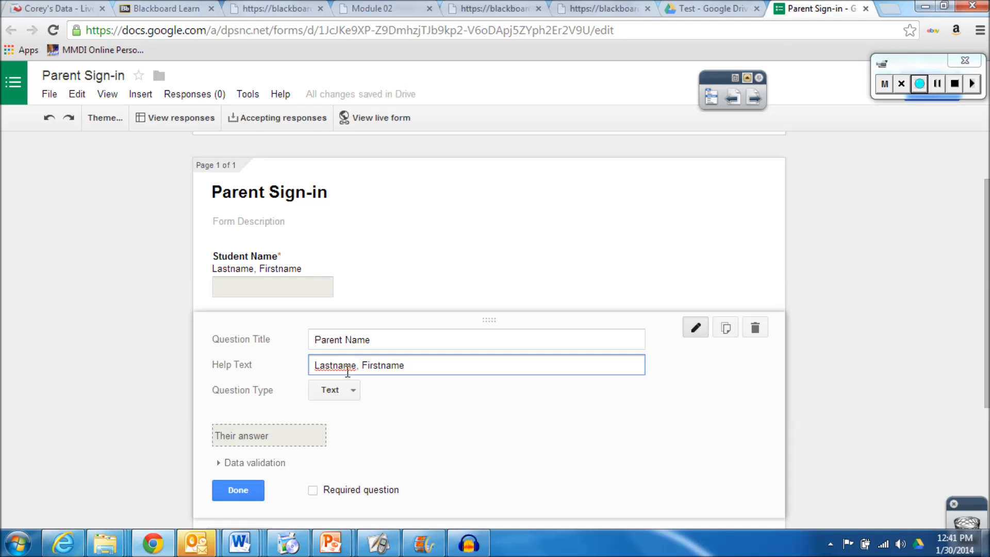
{"action": "left_click", "coordinate": [314, 492]}
{"action": "left_click", "coordinate": [243, 491]}
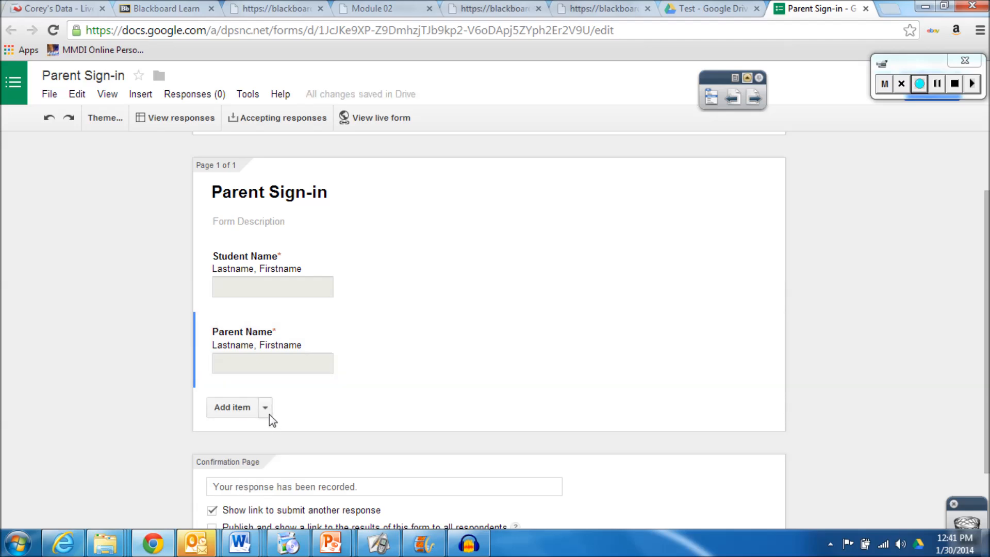
{"action": "left_click", "coordinate": [266, 409]}
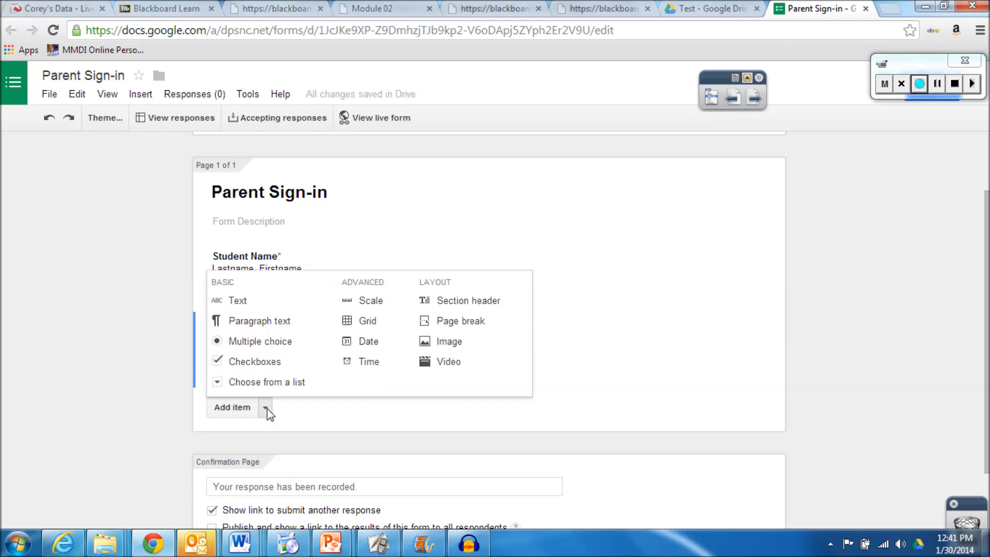
Add a required Text question titled 'Address', then start another Text question below it
{"action": "left_click", "coordinate": [246, 301]}
{"action": "type", "text": "Address"}
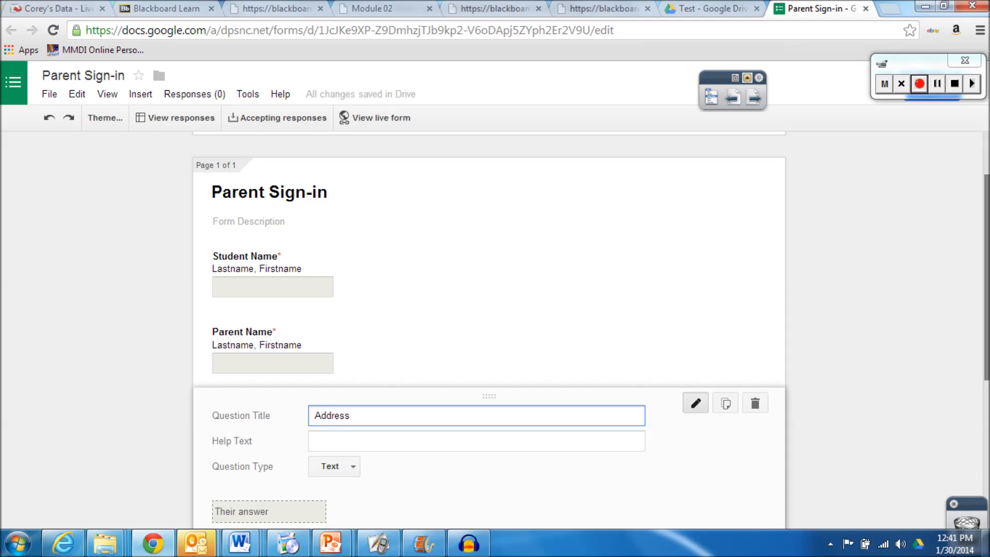
{"action": "scroll", "coordinate": [588, 403], "scroll_direction": "down", "scroll_amount": 3}
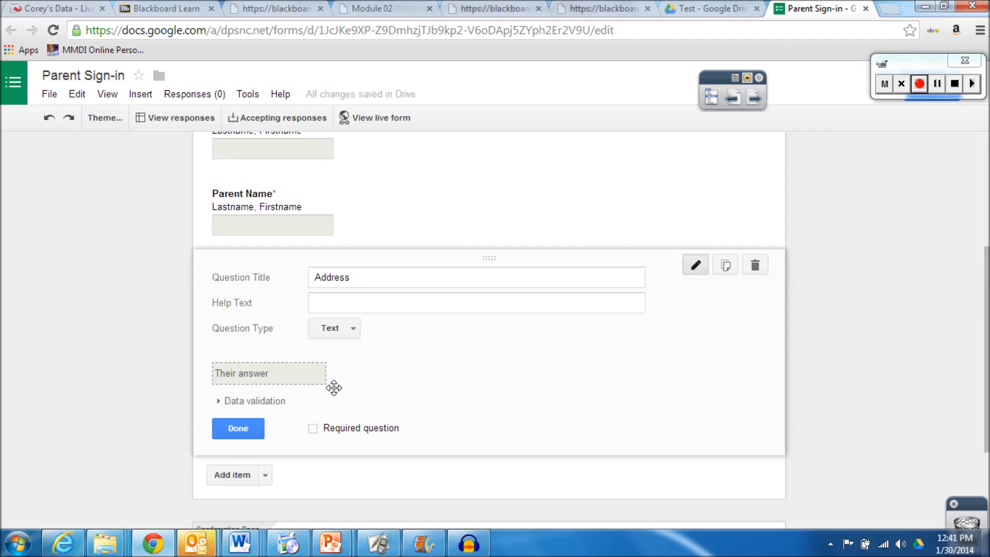
{"action": "left_click", "coordinate": [314, 428]}
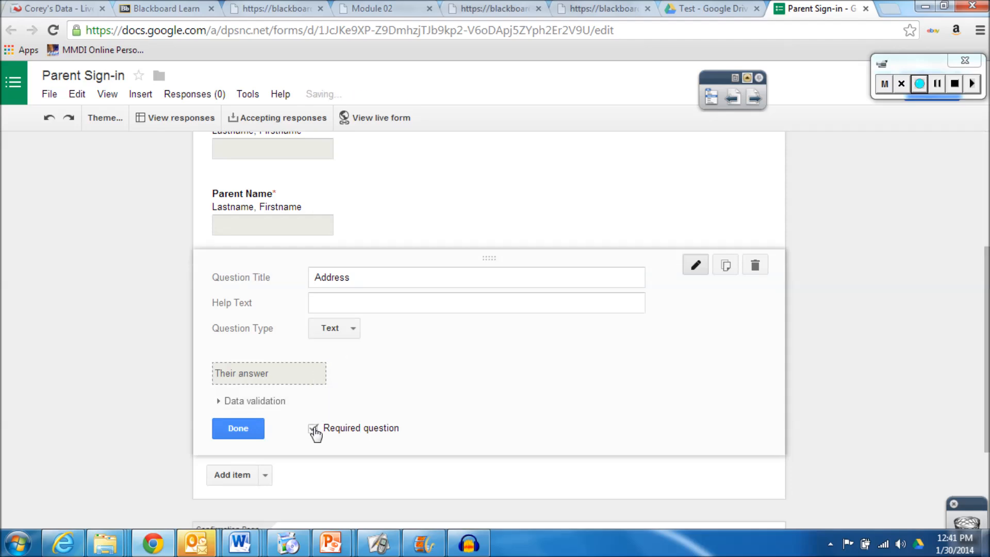
{"action": "left_click", "coordinate": [240, 429]}
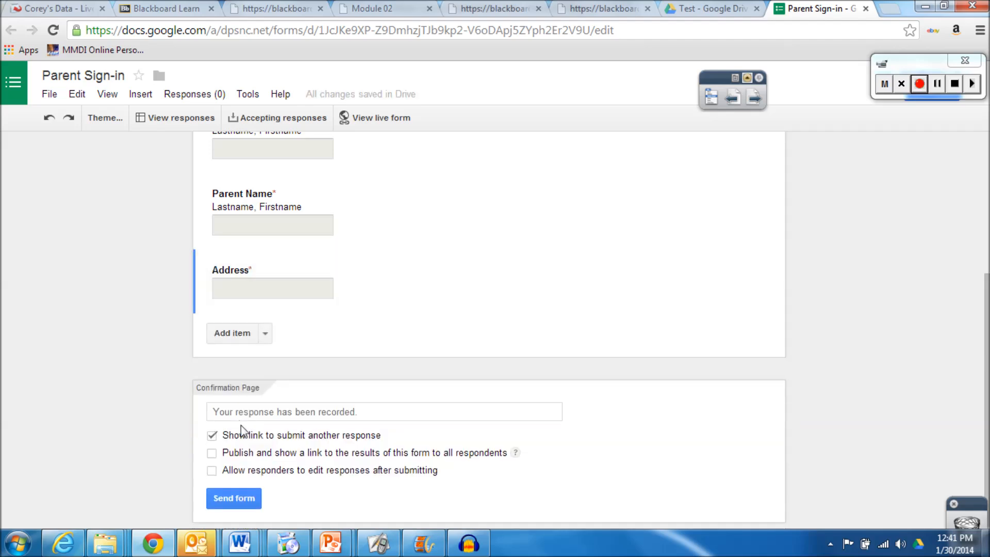
{"action": "left_click", "coordinate": [265, 334]}
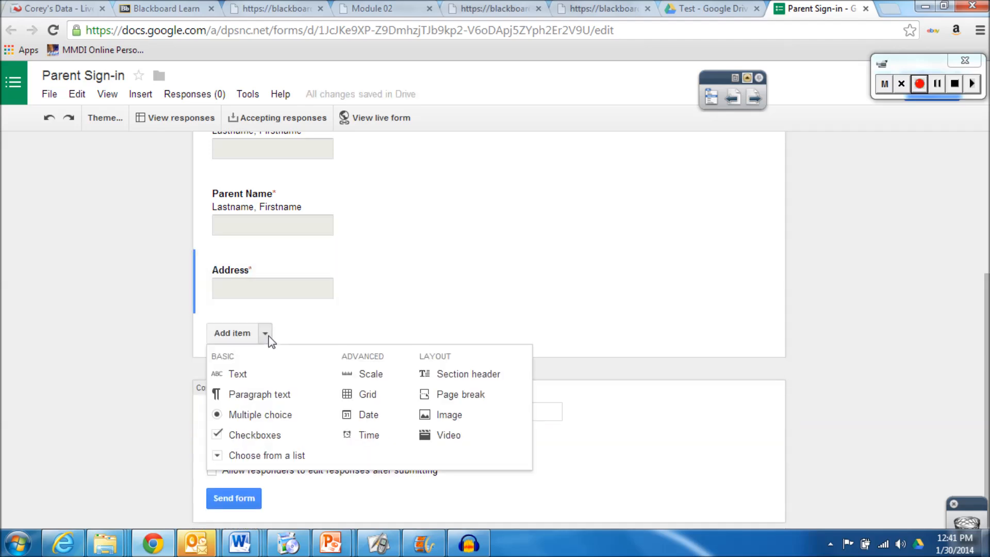
{"action": "left_click", "coordinate": [250, 375]}
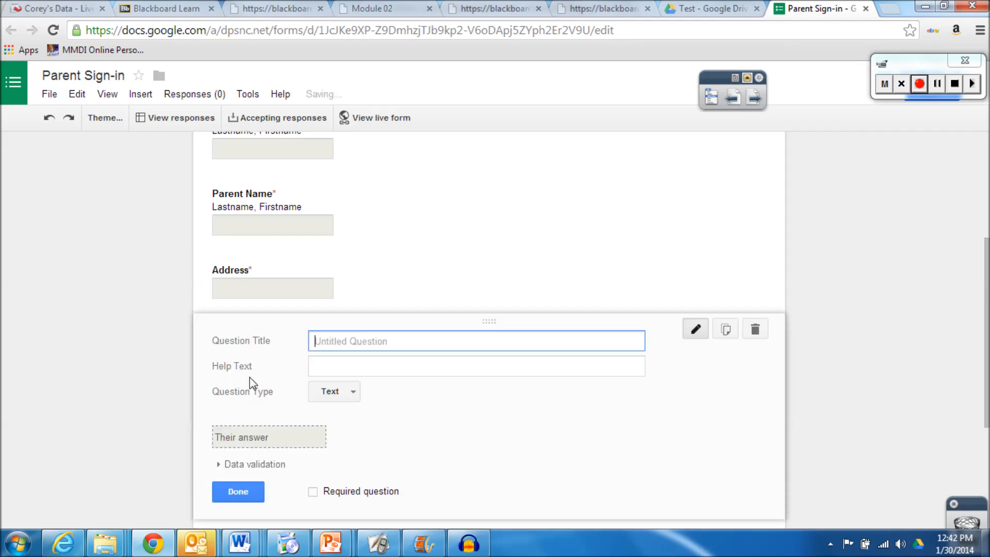
Add a required Text question titled 'Home Phone NUmber'
{"action": "type", "text": "Ph"}
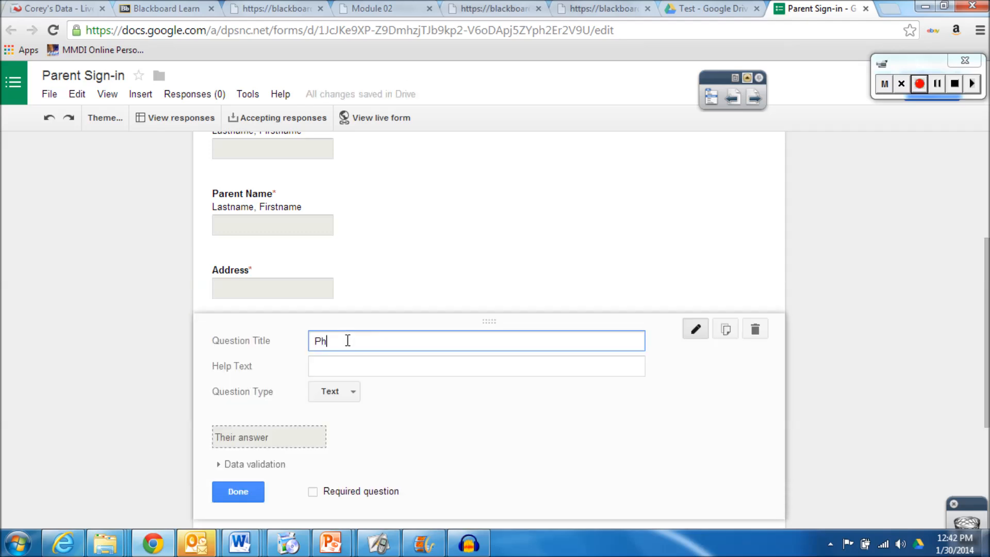
{"action": "key", "text": "BackSpace"}
{"action": "key", "text": "BackSpace"}
{"action": "type", "text": "Home Phone NUmber"}
{"action": "left_click", "coordinate": [313, 492]}
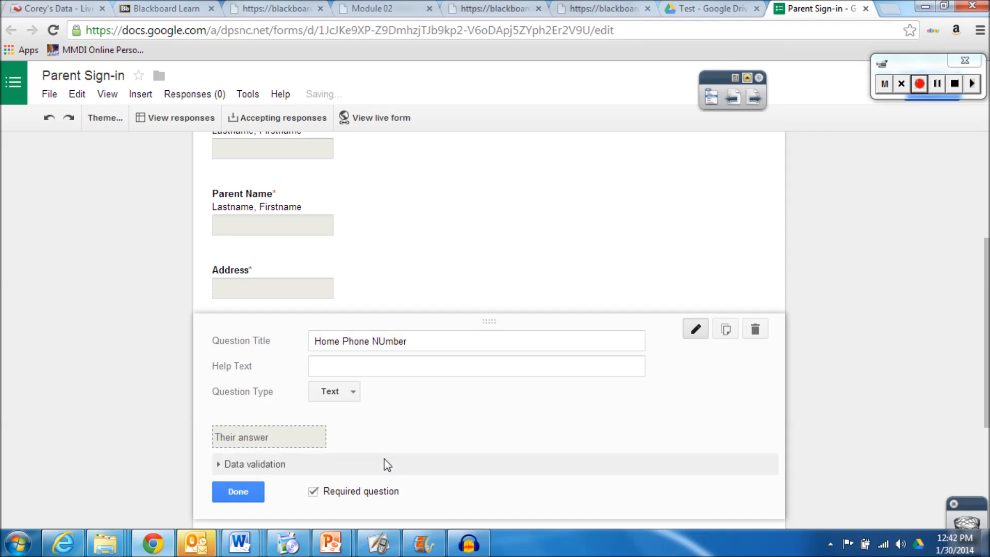
{"action": "left_click", "coordinate": [229, 492]}
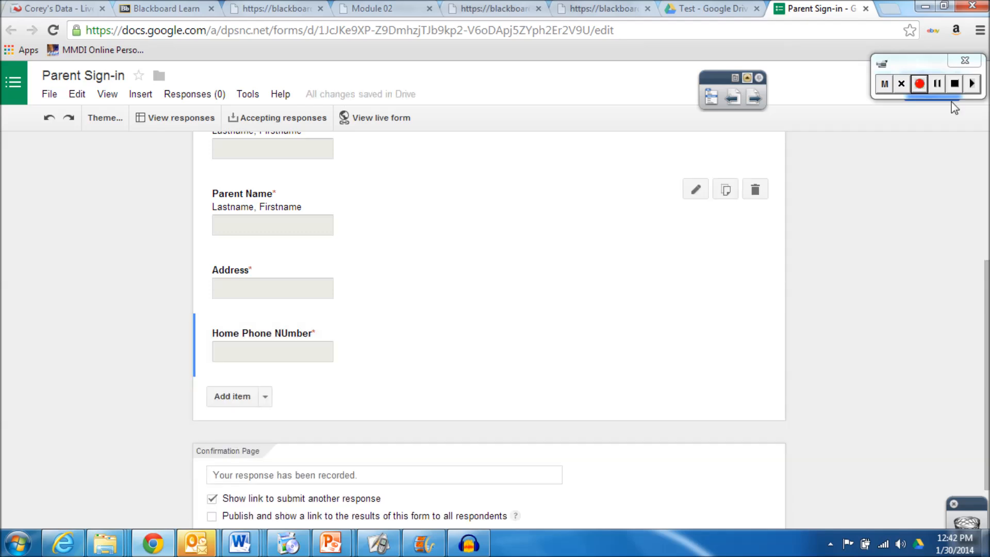
Fix the title's capitalisation to 'Home Phone Number' and save the question
{"action": "left_click", "coordinate": [938, 83]}
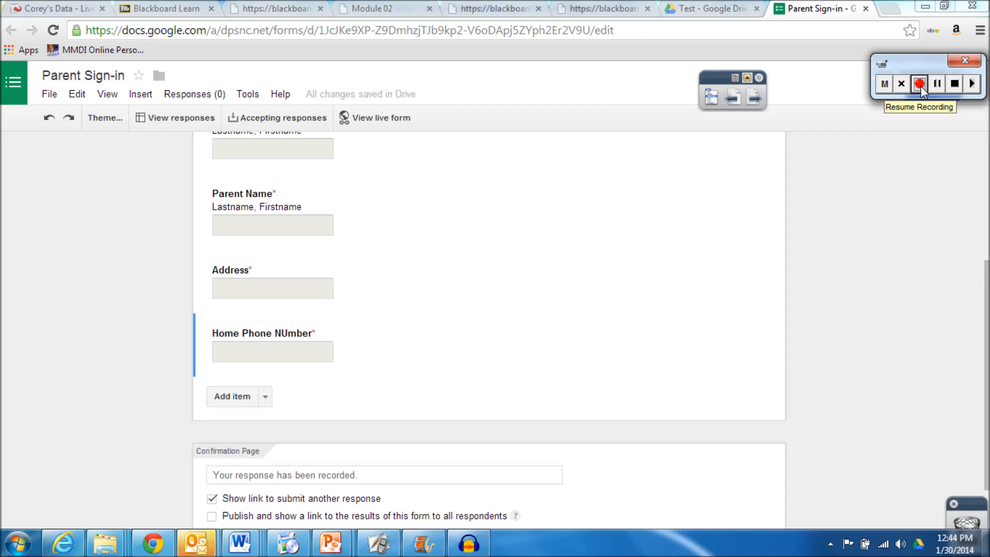
{"action": "left_click", "coordinate": [921, 85]}
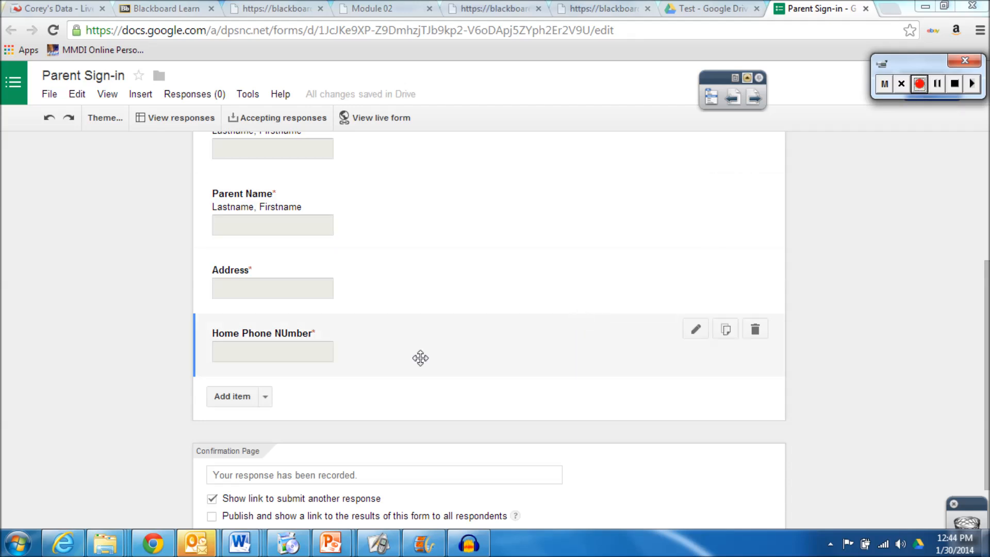
{"action": "left_click", "coordinate": [698, 330]}
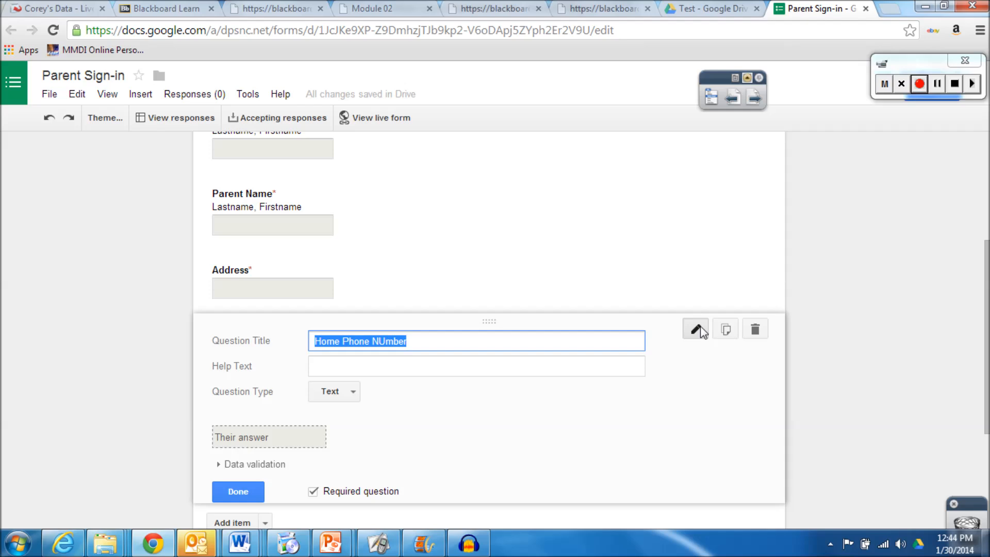
{"action": "left_click", "coordinate": [388, 343]}
{"action": "key", "text": "BackSpace"}
{"action": "type", "text": "u"}
{"action": "left_click", "coordinate": [250, 494]}
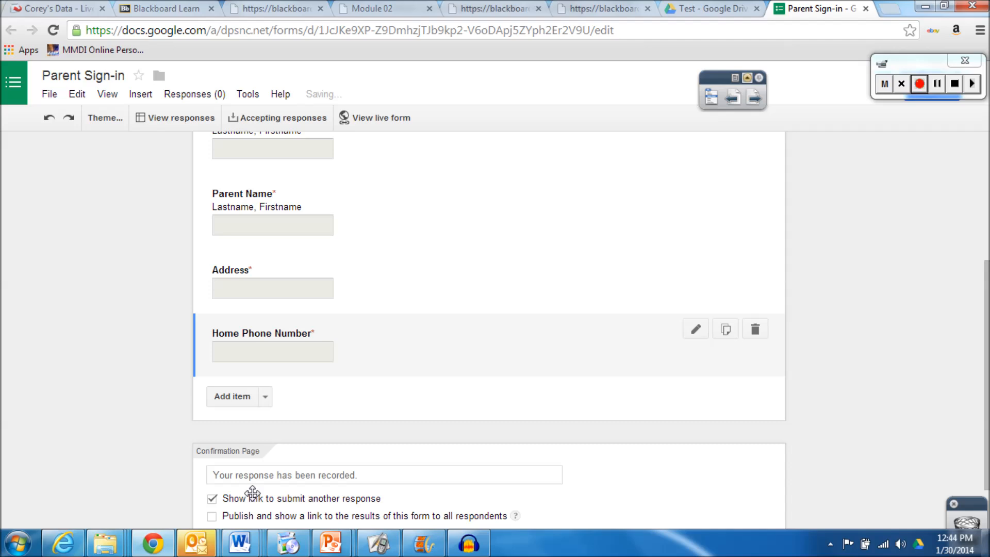
{"action": "left_click", "coordinate": [265, 397]}
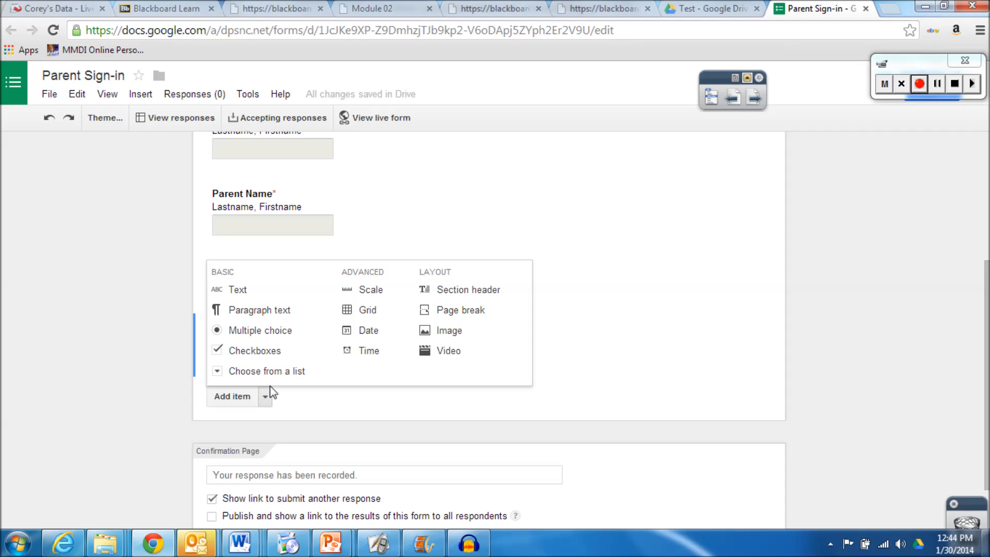
Add an optional Paragraph text question titled 'Comments/Concerns' at the end of the form
{"action": "left_click", "coordinate": [283, 311]}
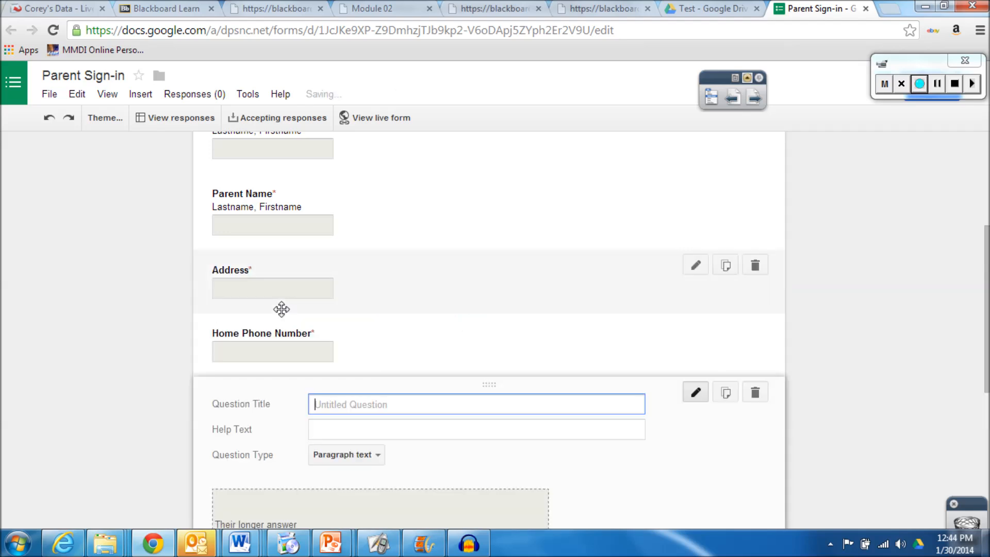
{"action": "type", "text": "Comments/Concerns"}
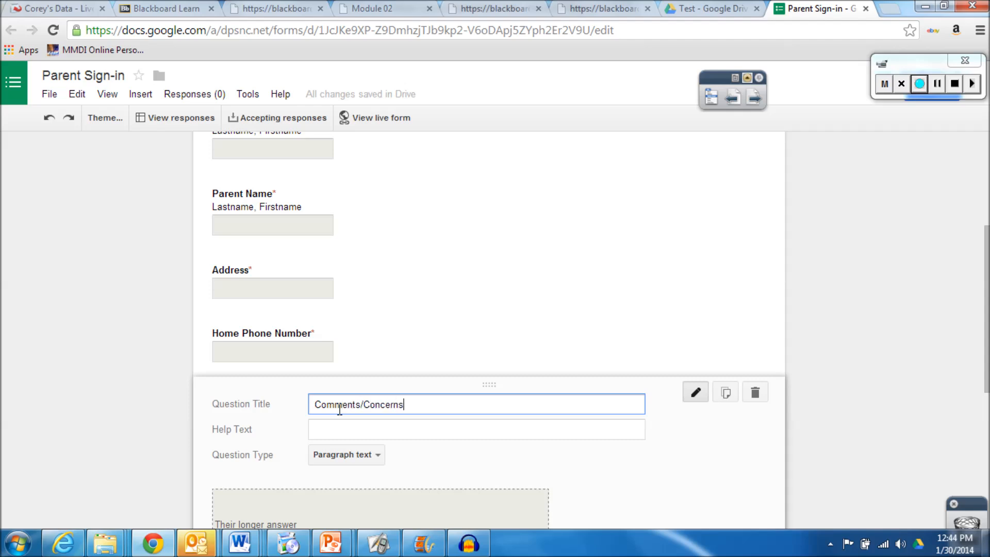
{"action": "left_click_drag", "start_coordinate": [987, 266], "coordinate": [987, 343]}
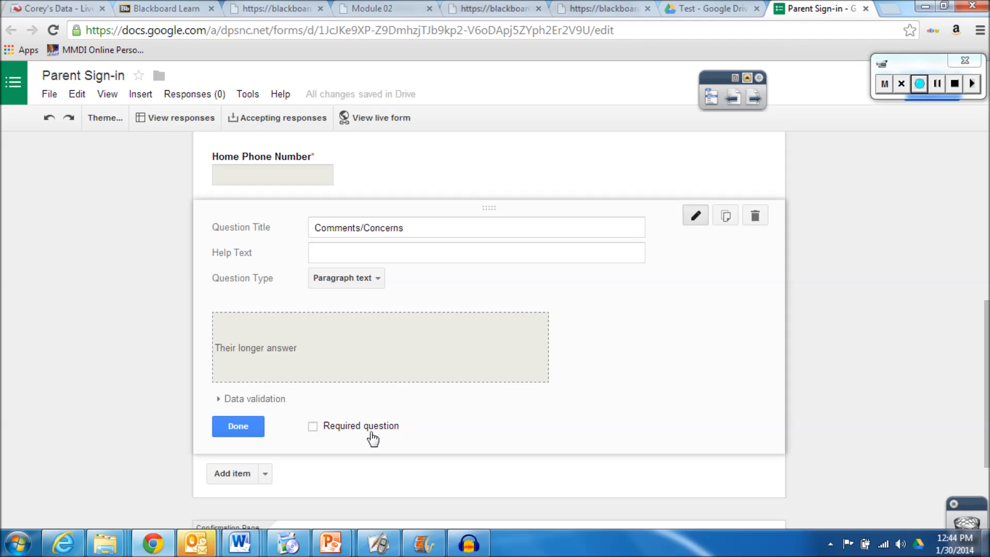
{"action": "left_click", "coordinate": [239, 426]}
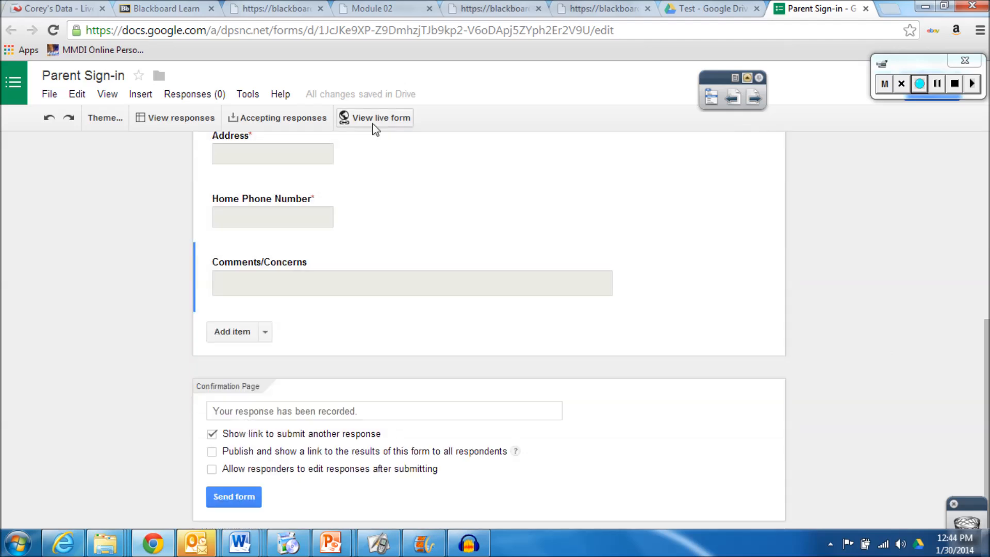
{"action": "left_click", "coordinate": [375, 124]}
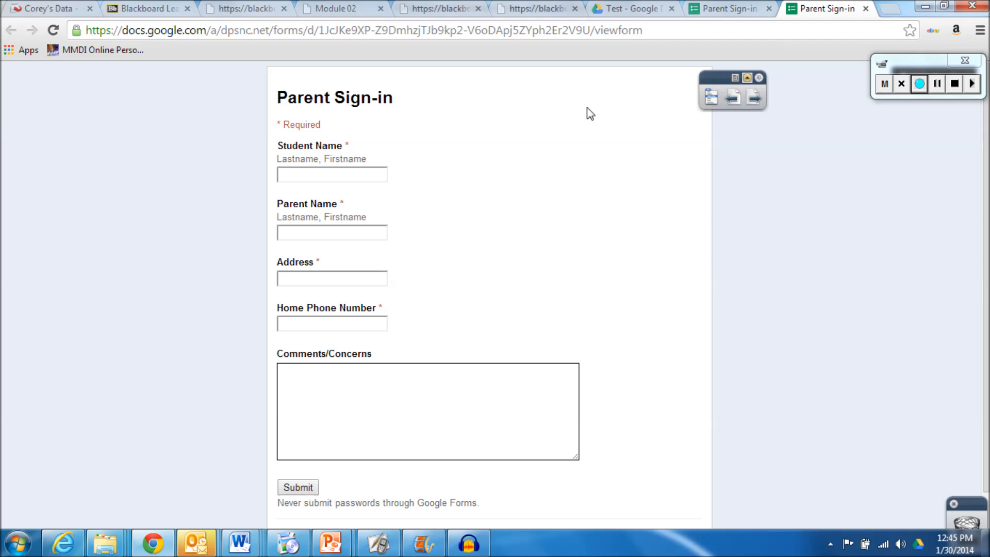
{"action": "left_click", "coordinate": [866, 9]}
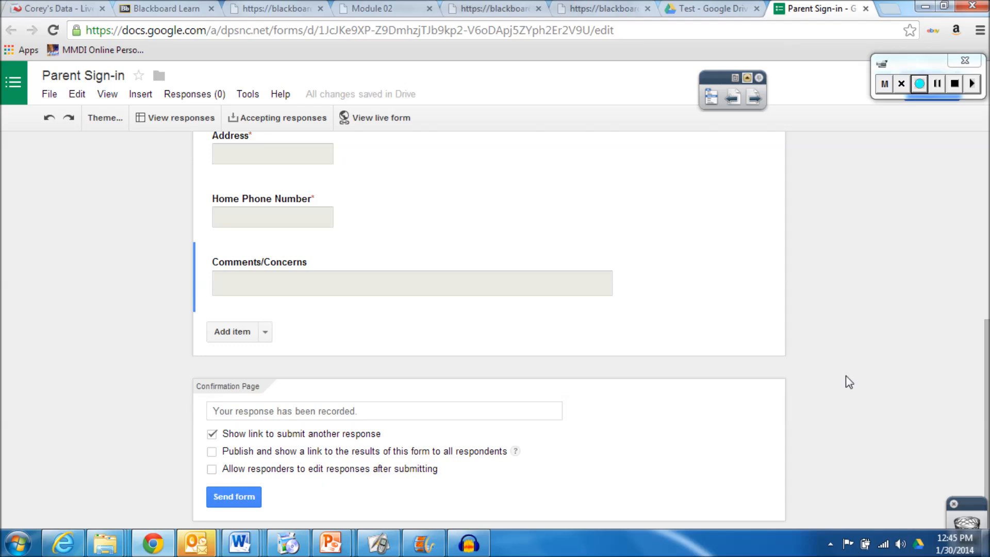
{"action": "left_click_drag", "start_coordinate": [989, 388], "coordinate": [988, 198]}
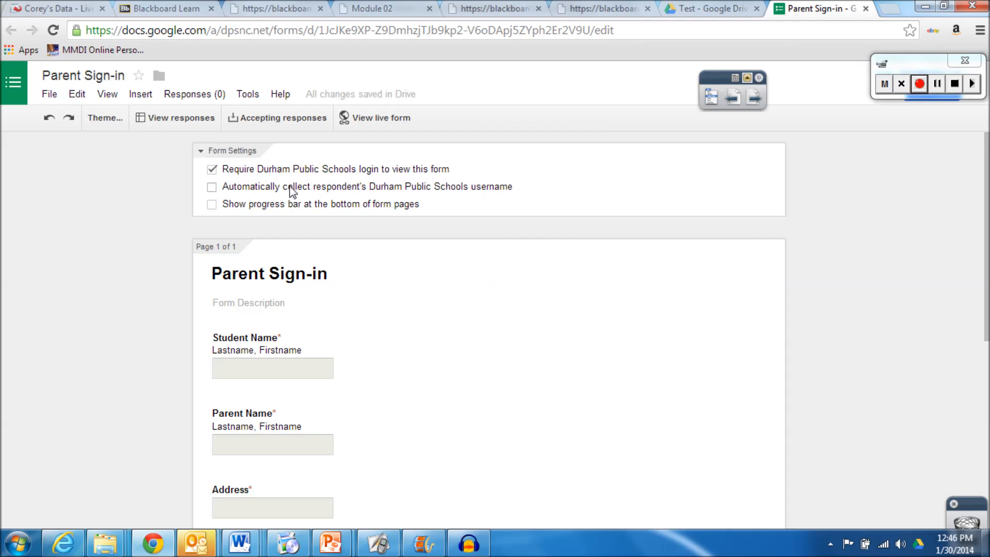
{"action": "left_click", "coordinate": [298, 129]}
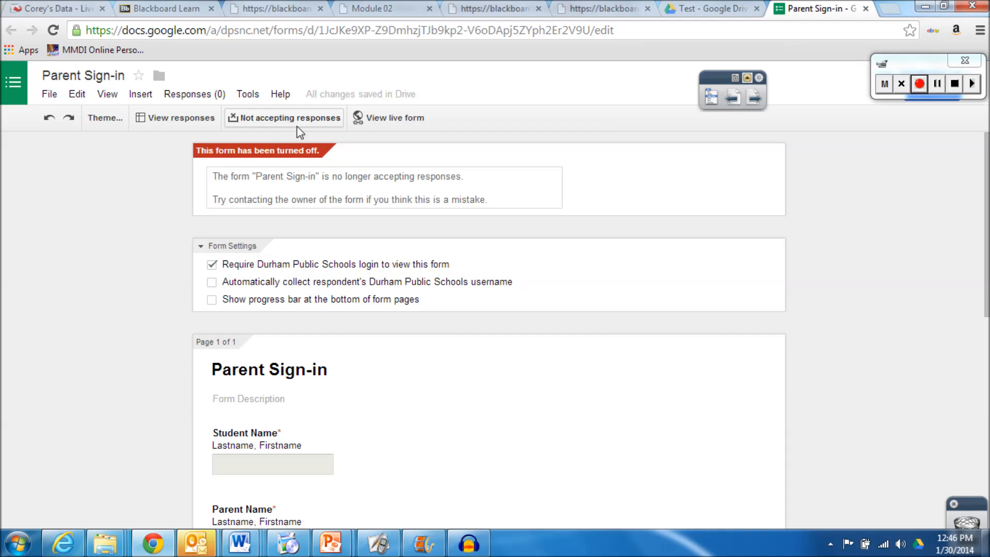
{"action": "left_click", "coordinate": [298, 128]}
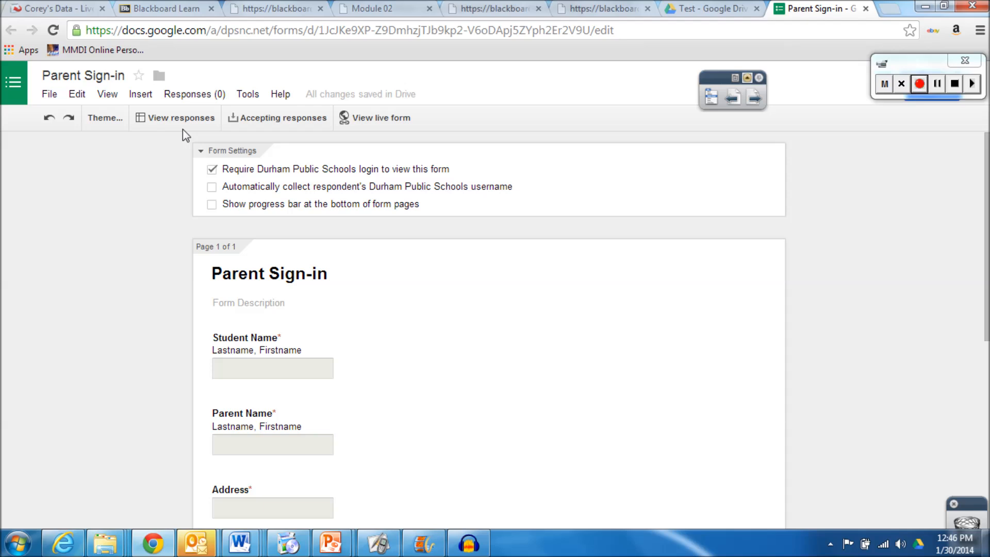
{"action": "left_click", "coordinate": [375, 123]}
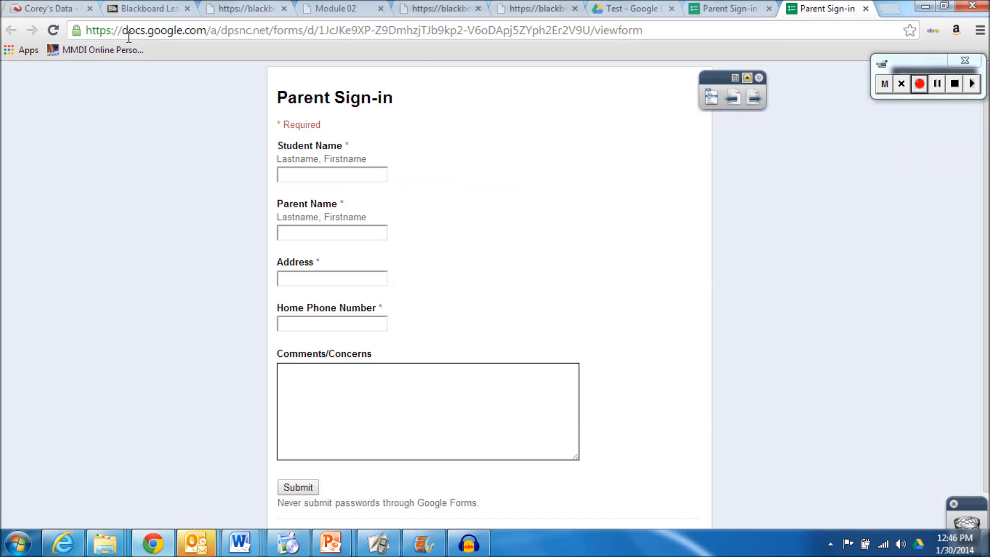
{"action": "left_click", "coordinate": [324, 34]}
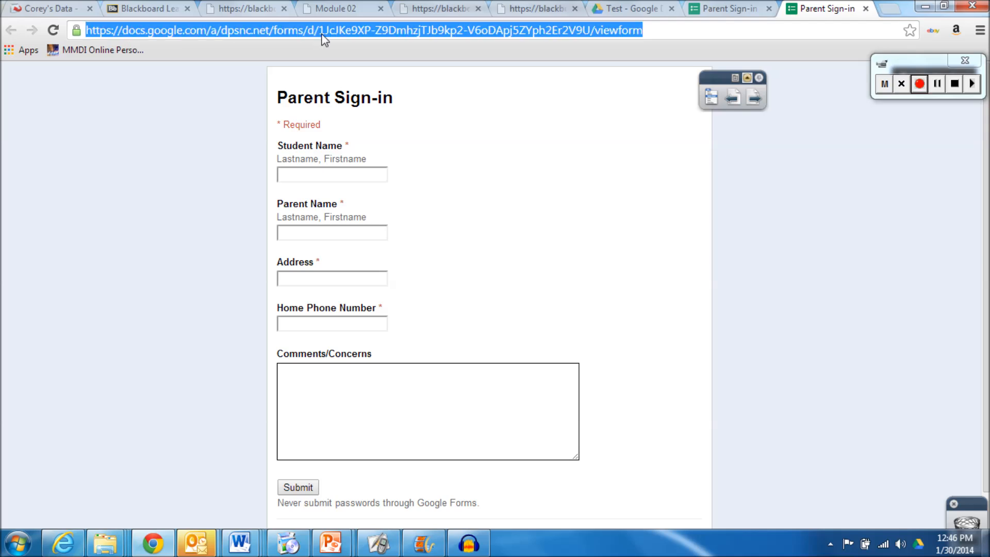
{"action": "right_click", "coordinate": [322, 35]}
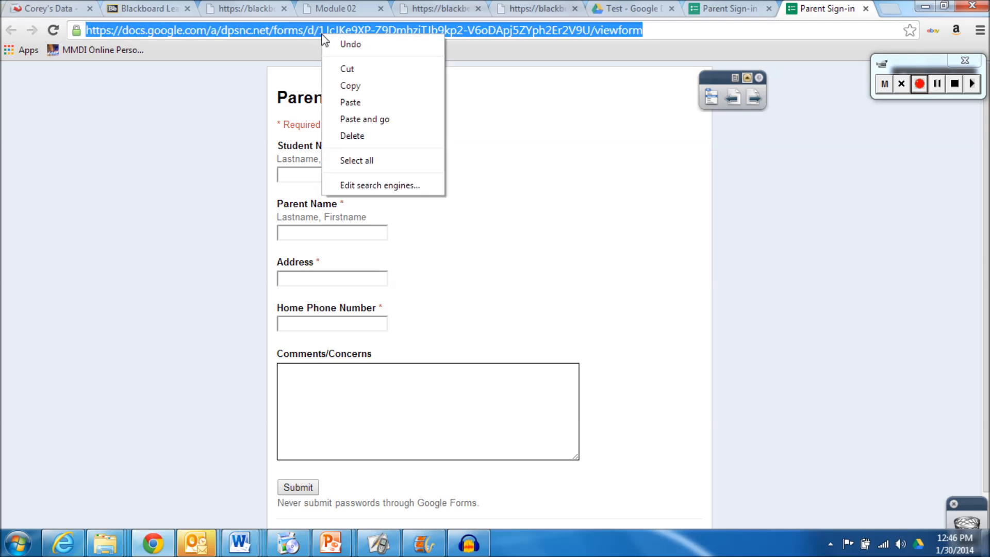
{"action": "left_click", "coordinate": [356, 86]}
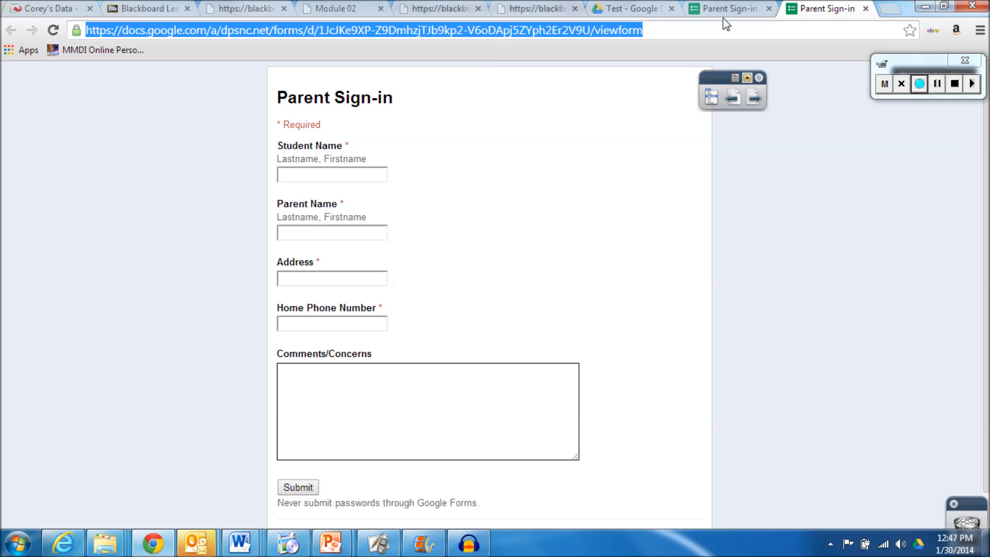
{"action": "left_click", "coordinate": [868, 12]}
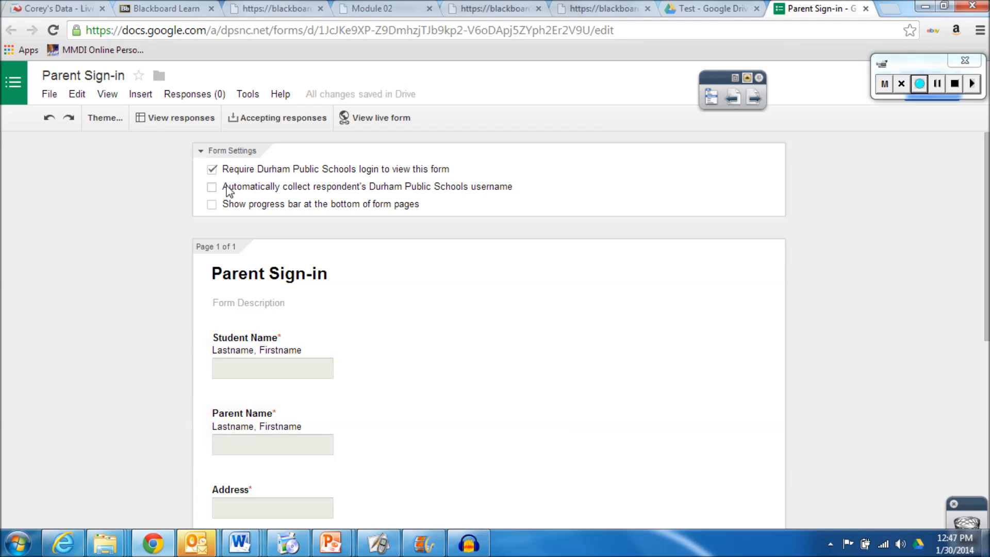
Open the Parent Sign-in (Responses) sheet, widen column F, and check the Form menu options
{"action": "left_click", "coordinate": [186, 120]}
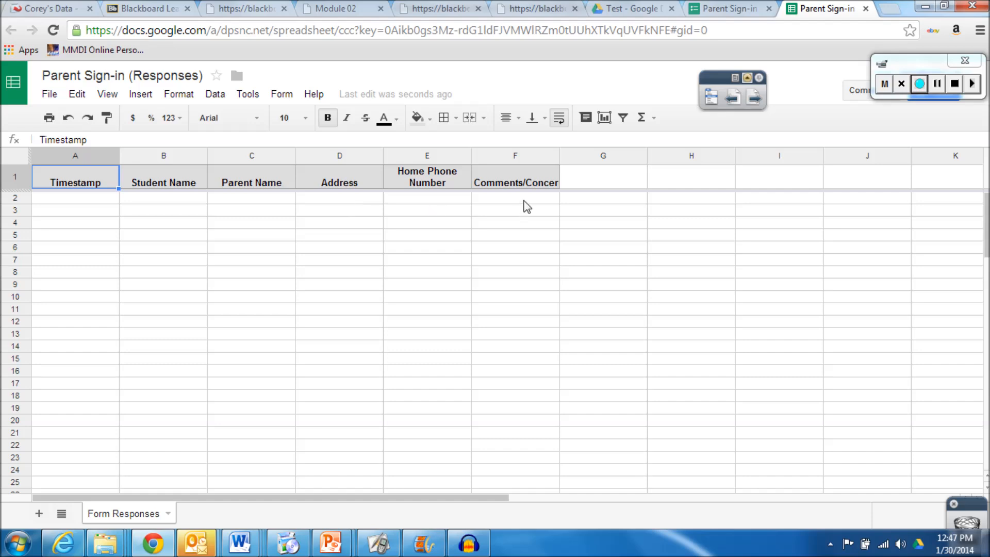
{"action": "left_click_drag", "start_coordinate": [557, 155], "coordinate": [609, 156]}
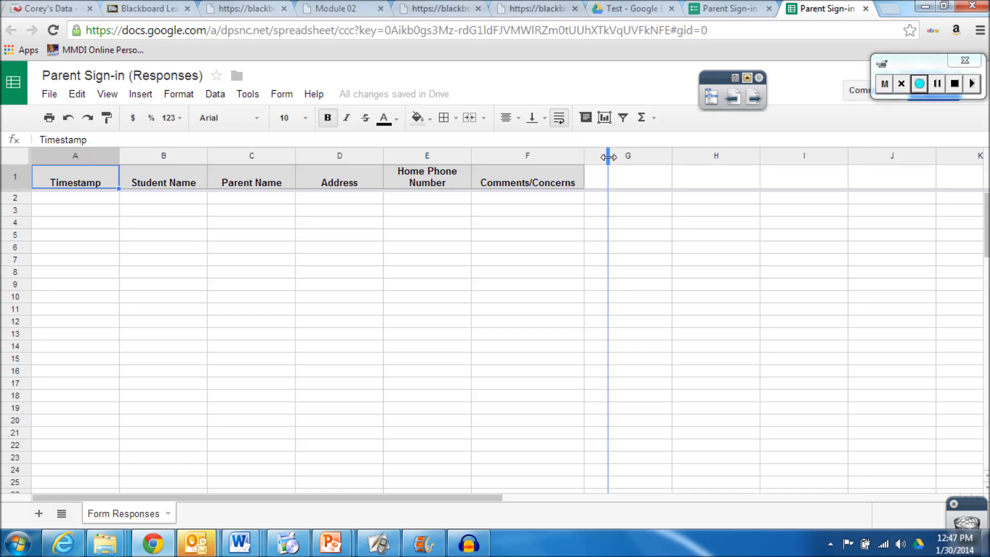
{"action": "left_click_drag", "start_coordinate": [609, 156], "coordinate": [654, 156]}
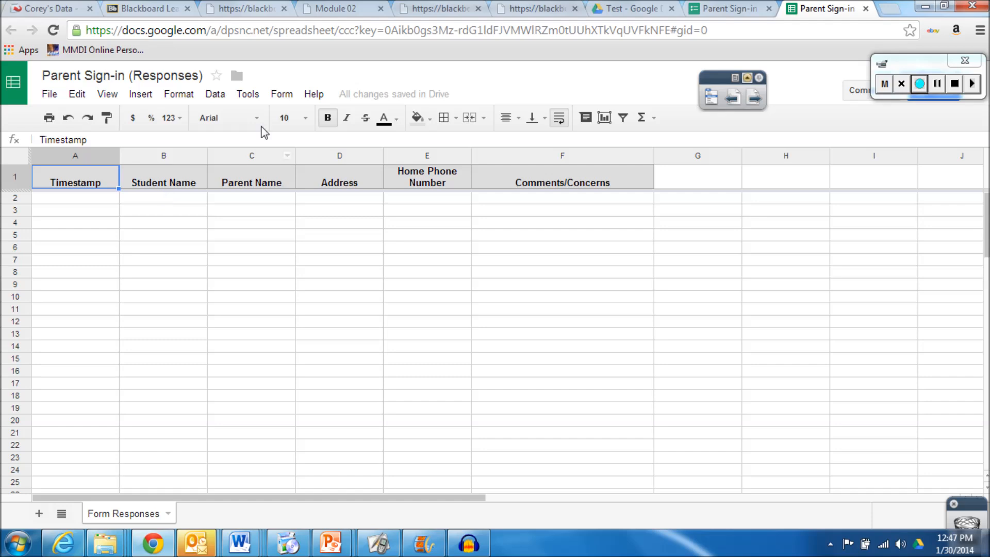
{"action": "left_click", "coordinate": [284, 94]}
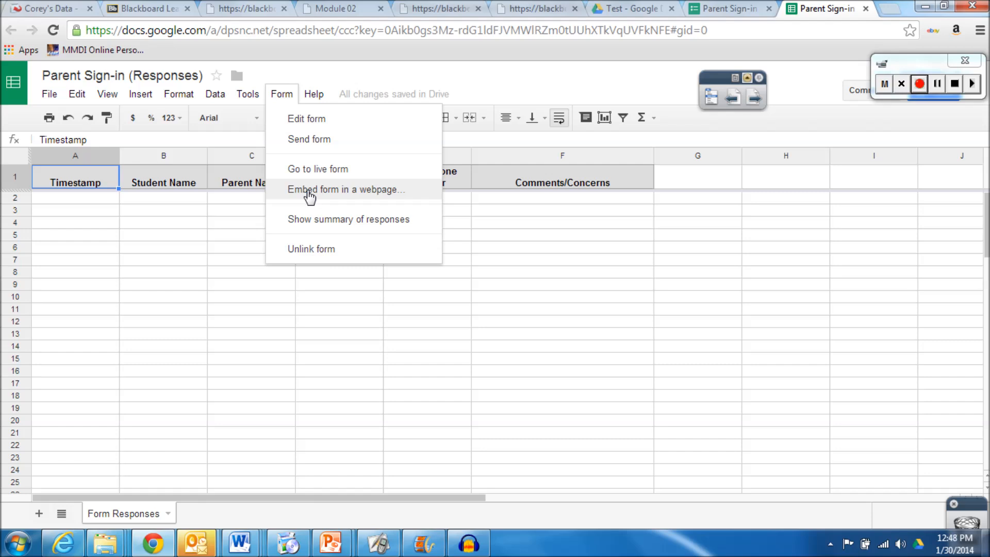
{"action": "left_click", "coordinate": [202, 226]}
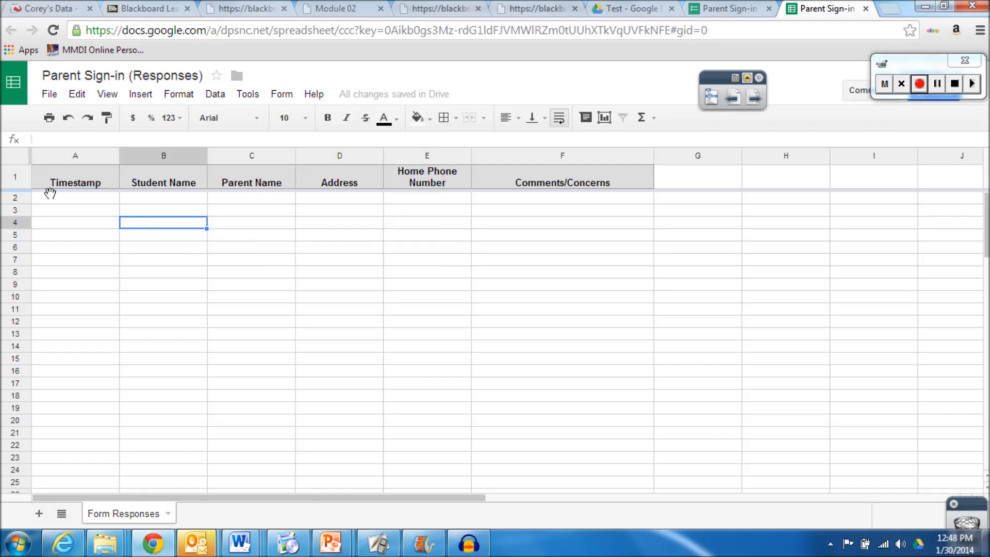
Check the Test folder's contents, then go back to My Drive and show the Create options
{"action": "left_click", "coordinate": [15, 87]}
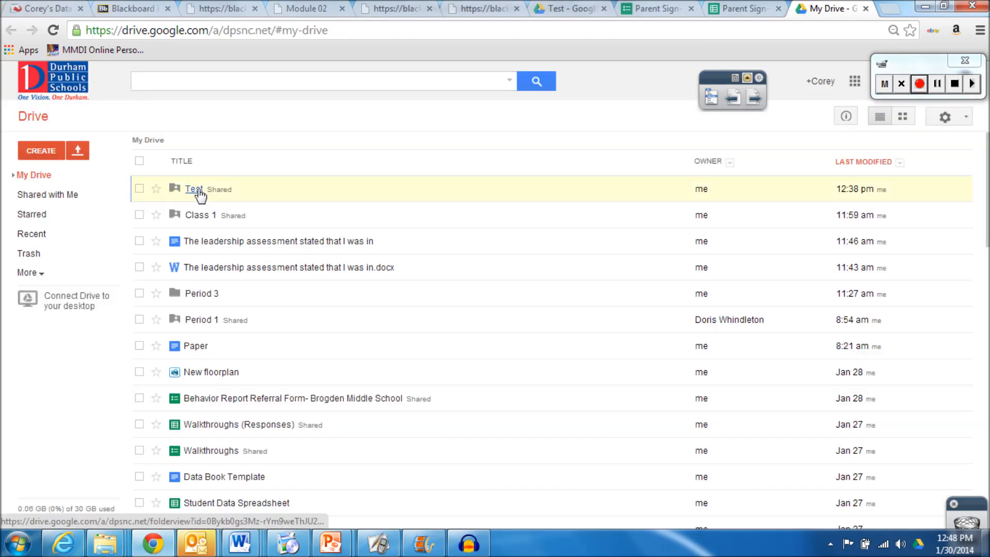
{"action": "left_click", "coordinate": [199, 193]}
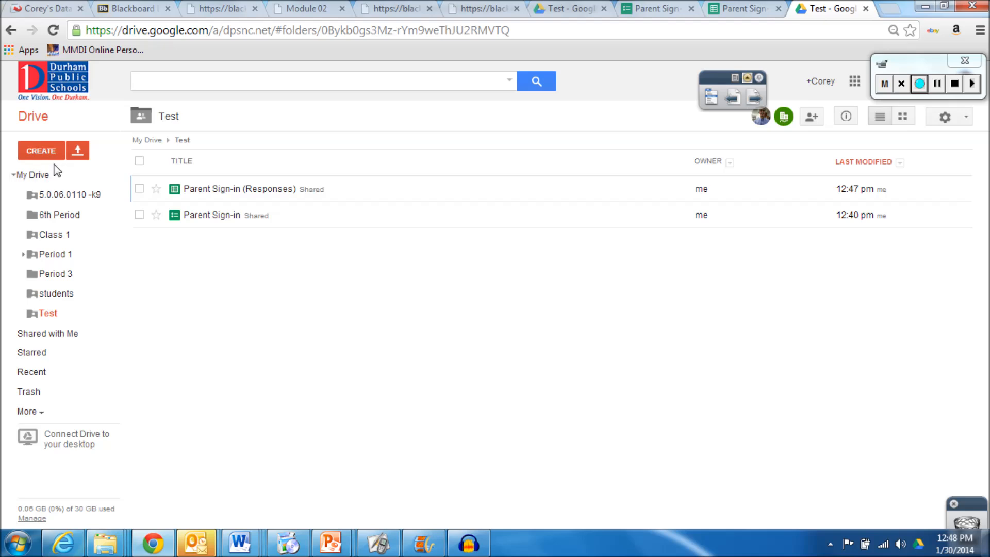
{"action": "left_click", "coordinate": [40, 118]}
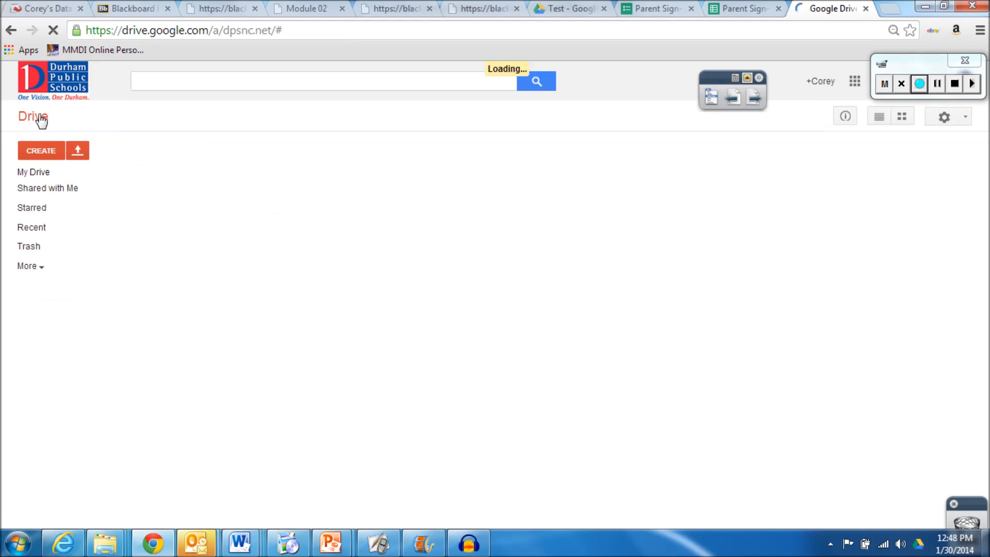
{"action": "left_click", "coordinate": [43, 151]}
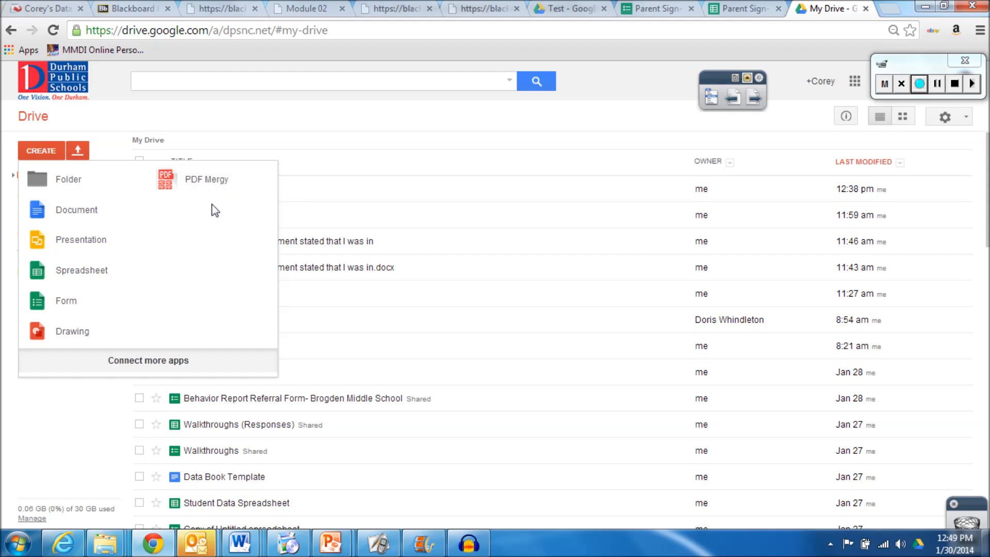
Choose the module 1 Word document from the desktop as a file to upload
{"action": "left_click", "coordinate": [81, 152]}
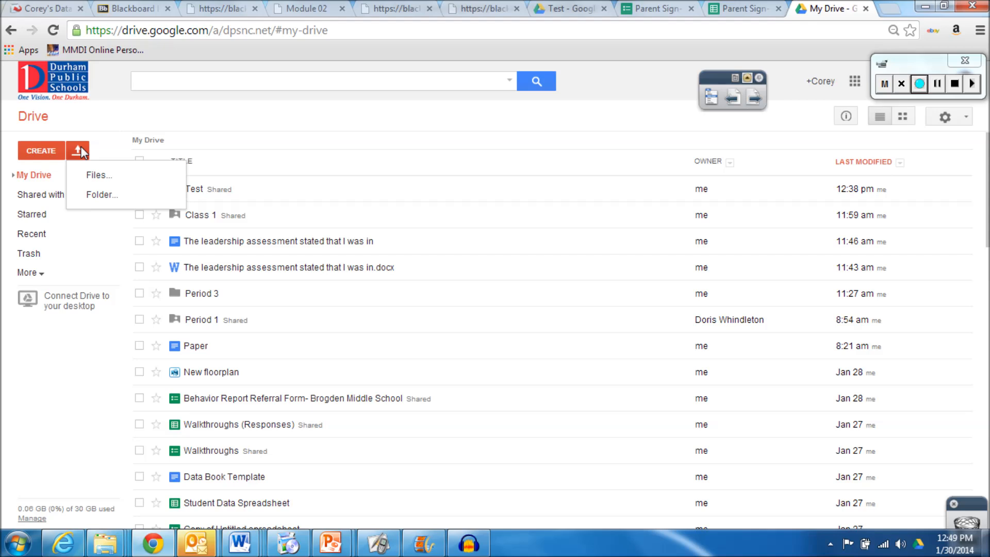
{"action": "left_click", "coordinate": [101, 175]}
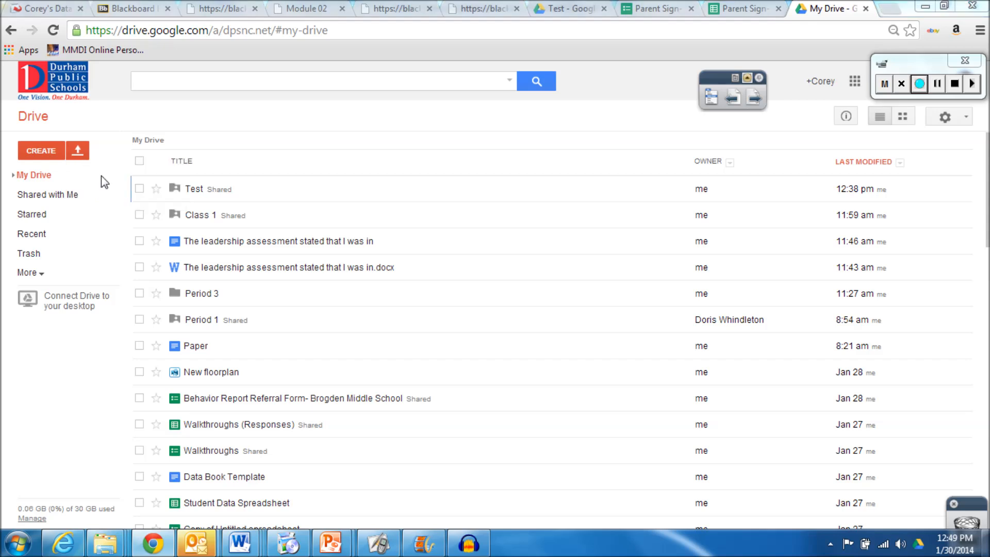
{"action": "left_click_drag", "start_coordinate": [482, 95], "coordinate": [502, 249]}
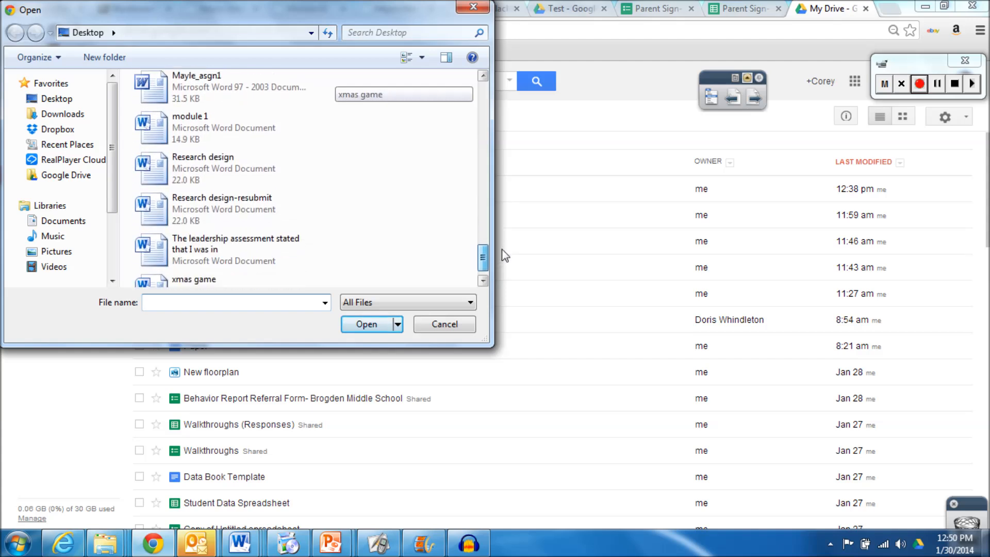
{"action": "left_click", "coordinate": [199, 127]}
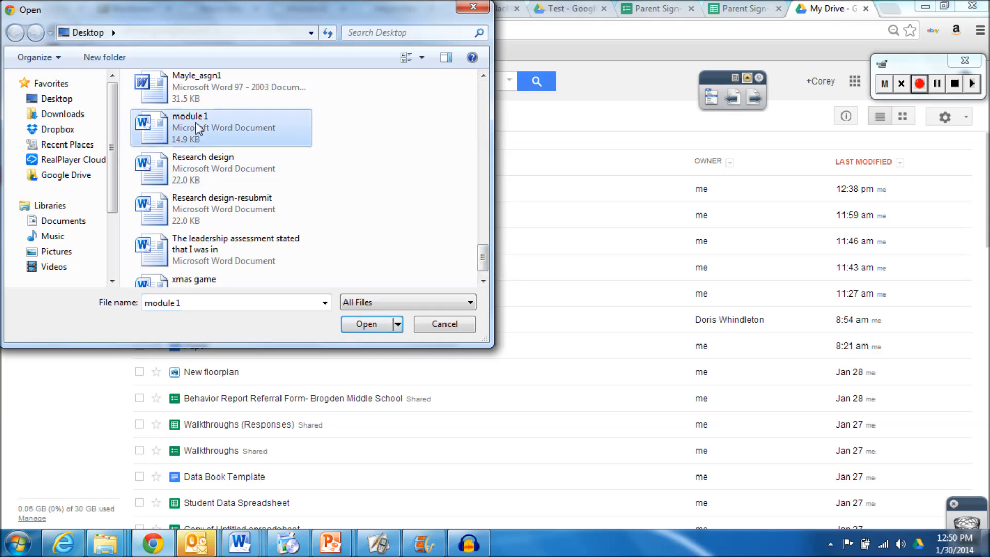
{"action": "left_click", "coordinate": [366, 324]}
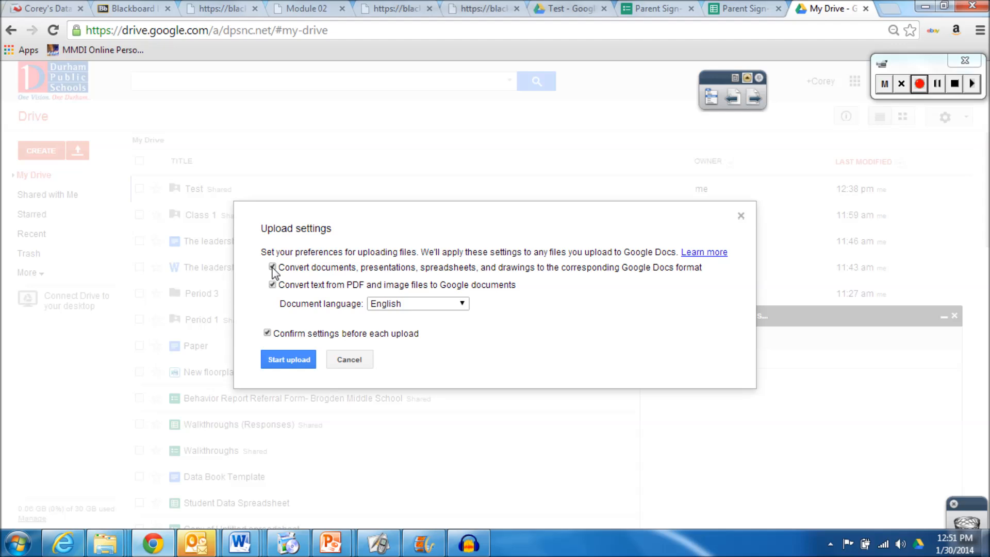
Upload module 1 with Google Docs conversion, then view the leadership assessment .docx in Google Drive Viewer
{"action": "left_click", "coordinate": [289, 359]}
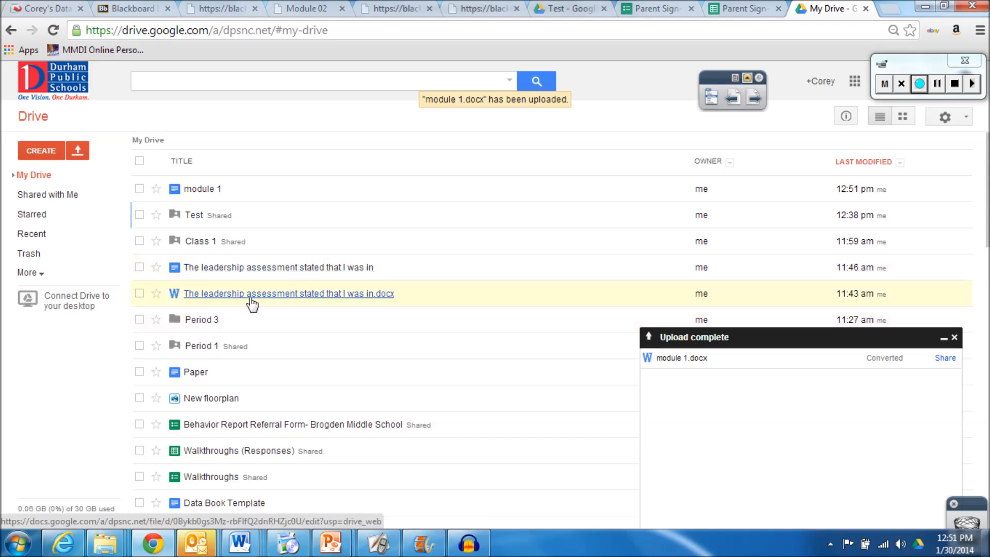
{"action": "right_click", "coordinate": [241, 295]}
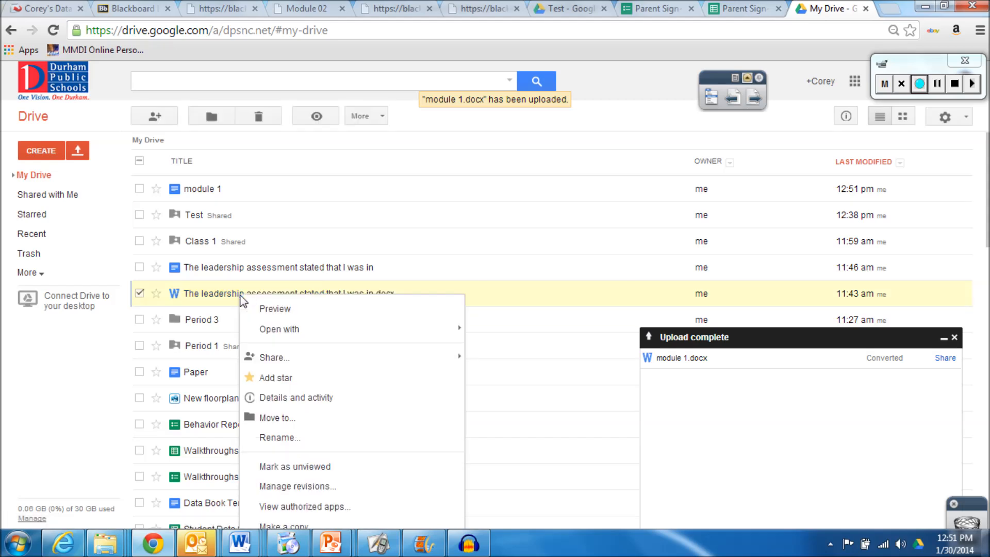
{"action": "mouse_move", "coordinate": [283, 332]}
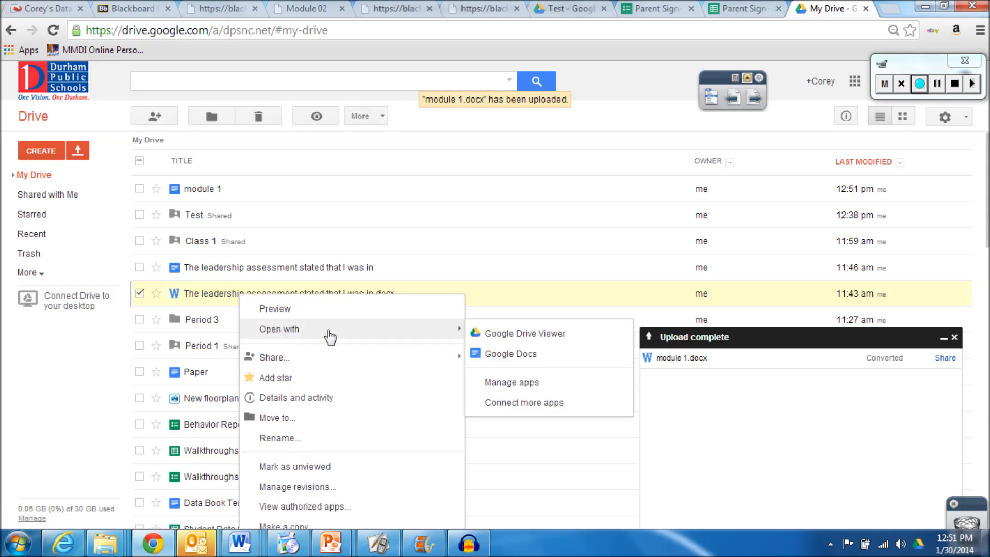
{"action": "left_click", "coordinate": [510, 341]}
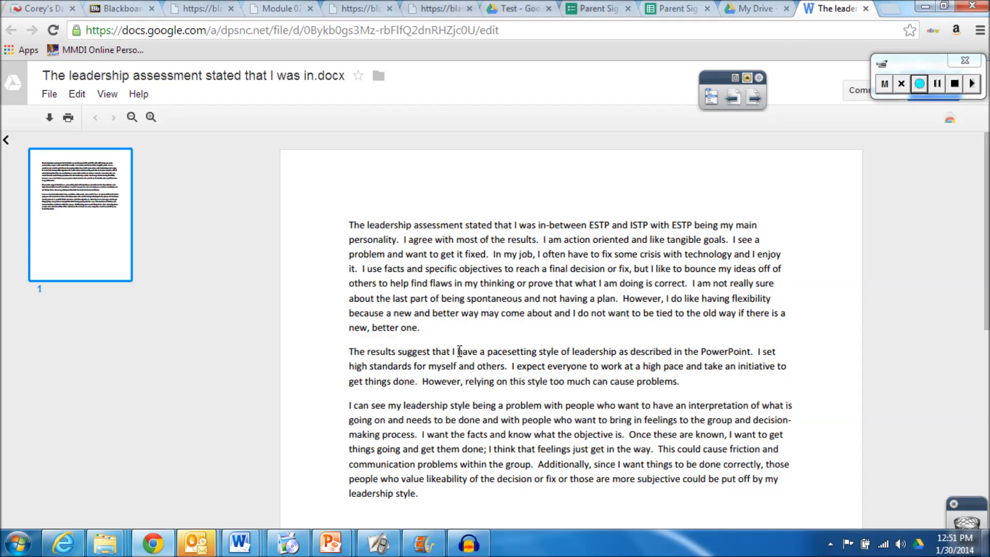
Select text in the leadership assessment viewer, download the .docx, and return to My Drive
{"action": "left_click_drag", "start_coordinate": [539, 254], "coordinate": [561, 261]}
{"action": "left_click_drag", "start_coordinate": [463, 254], "coordinate": [645, 268]}
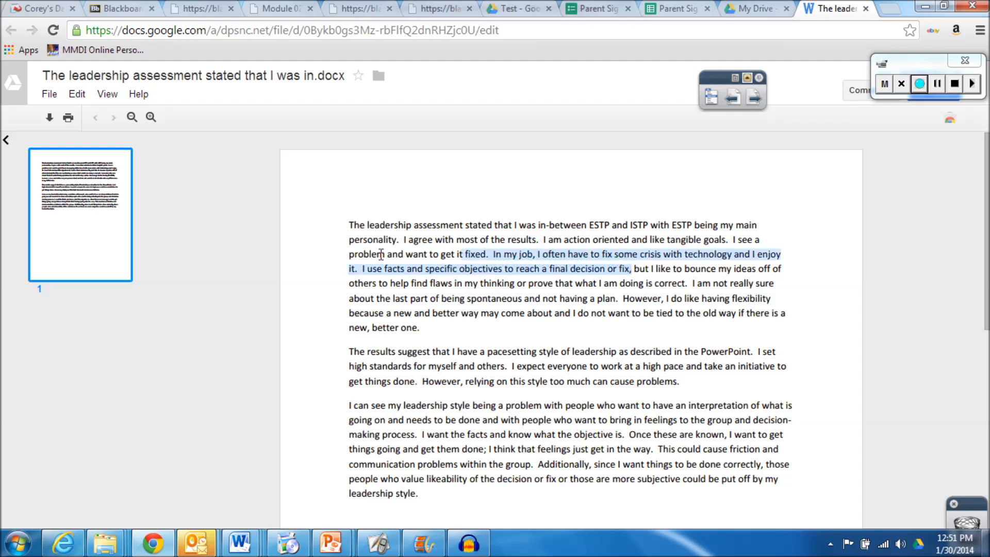
{"action": "left_click_drag", "start_coordinate": [349, 224], "coordinate": [485, 329]}
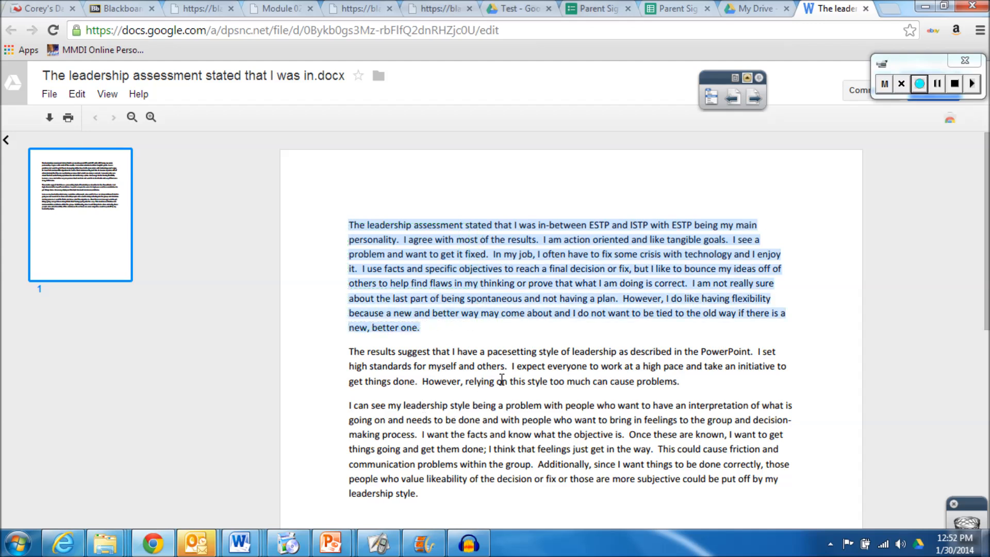
{"action": "double_click", "coordinate": [428, 227]}
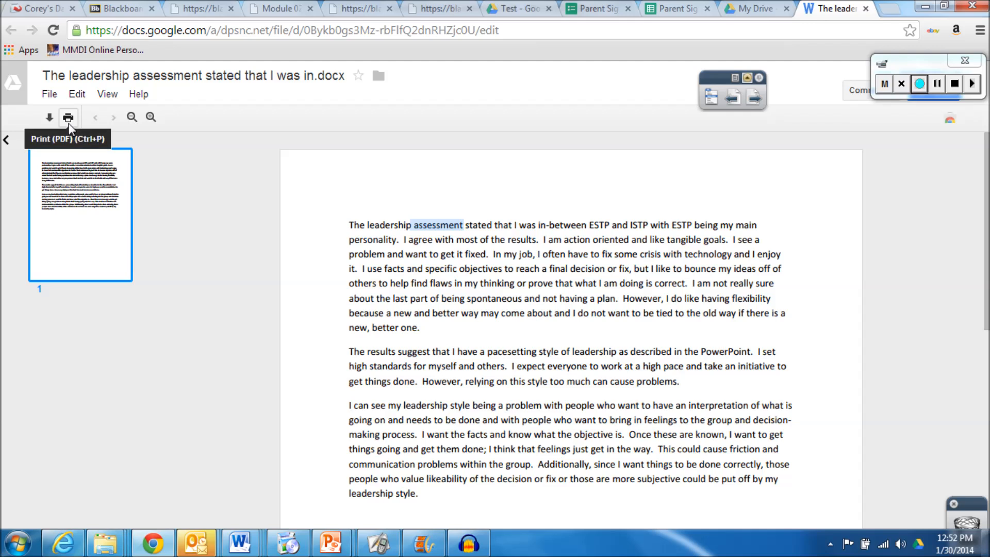
{"action": "left_click", "coordinate": [50, 94]}
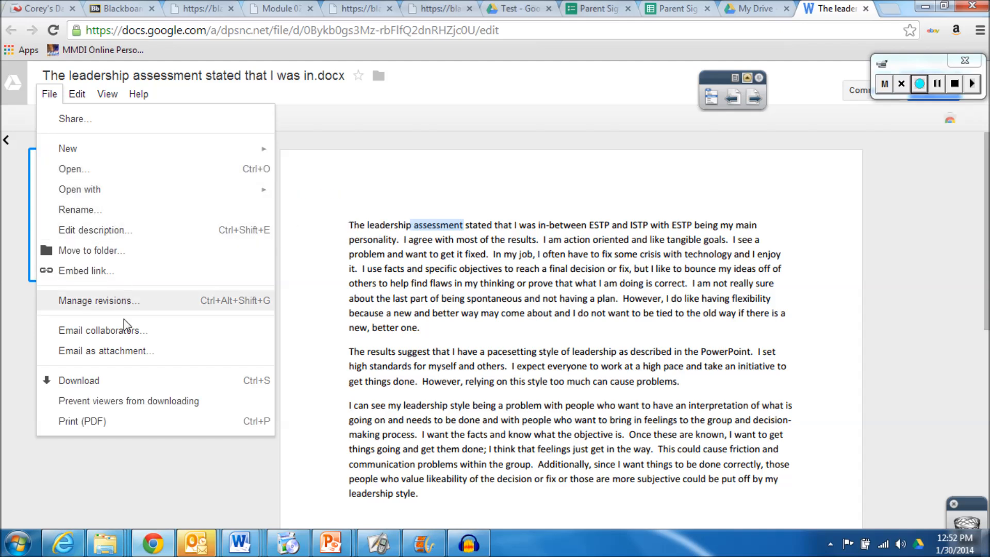
{"action": "left_click", "coordinate": [99, 383]}
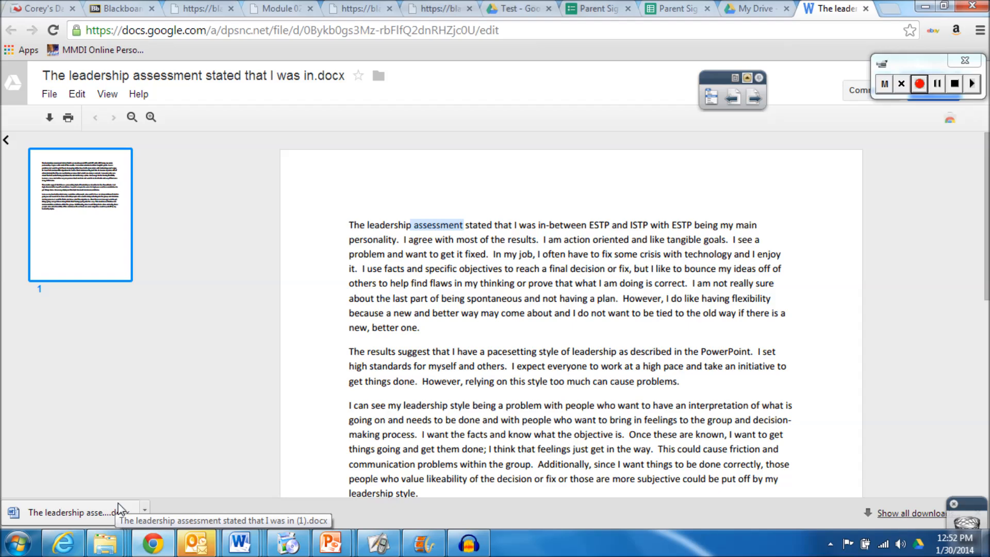
{"action": "left_click", "coordinate": [755, 9]}
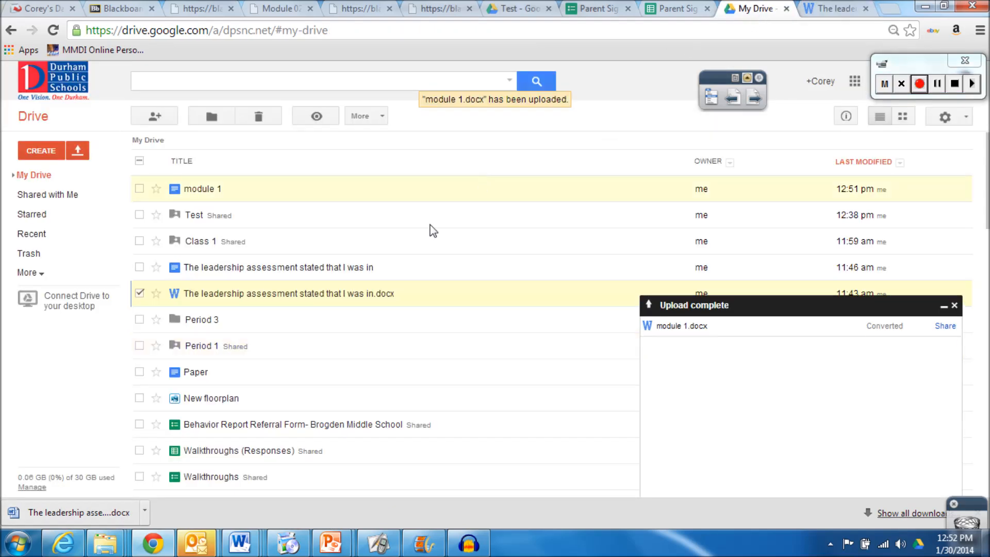
Open the converted leadership assessment Google Doc and redo the paragraph break after 'better one.'
{"action": "left_click", "coordinate": [253, 270]}
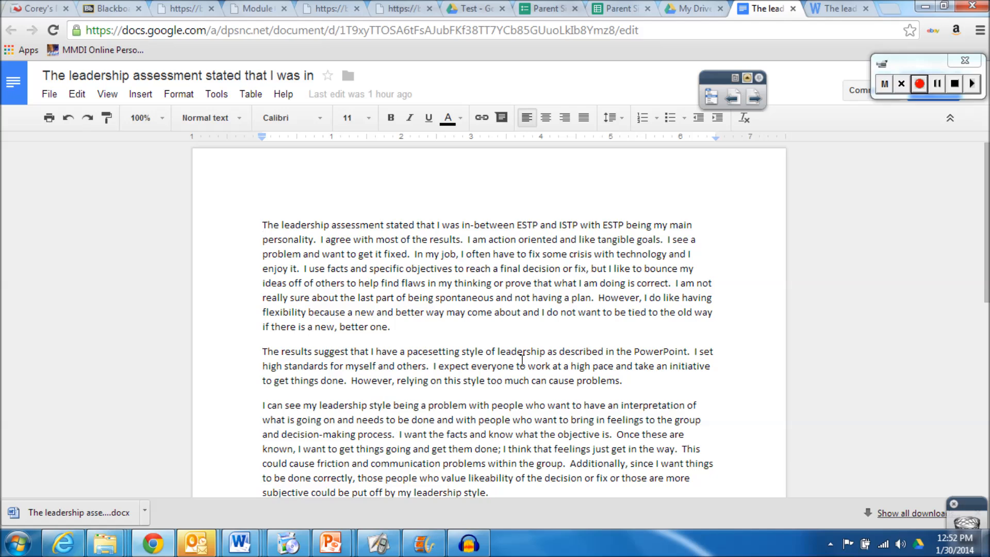
{"action": "double_click", "coordinate": [409, 330]}
{"action": "key", "text": "BackSpace"}
{"action": "key", "text": "BackSpace"}
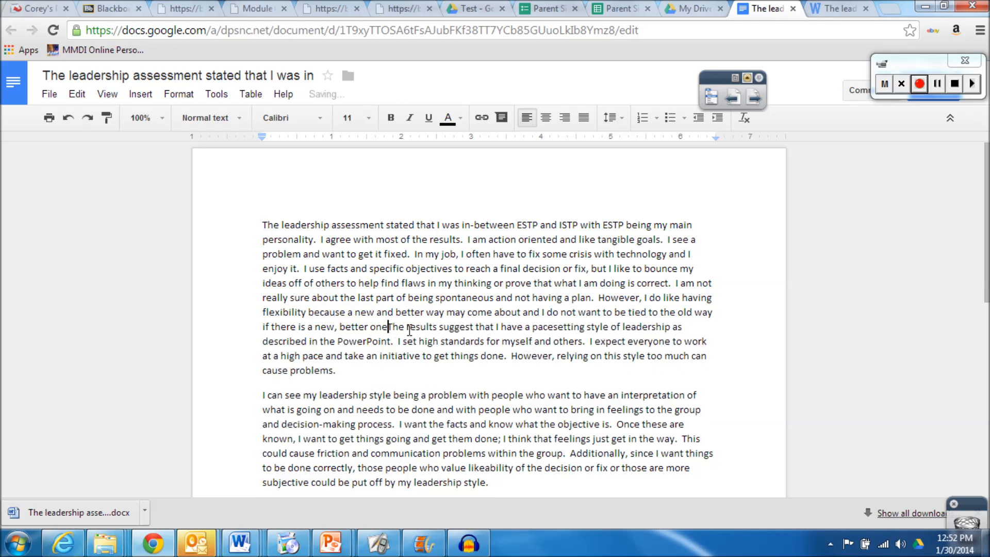
{"action": "type", "text": "."}
{"action": "key", "text": "Return"}
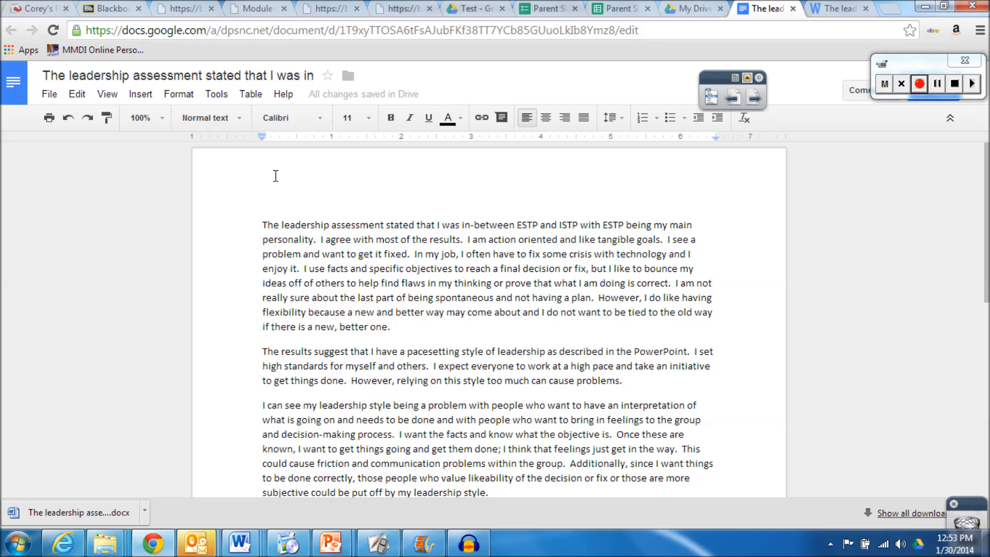
Look at the File menu's Download as options, then close the menu without downloading
{"action": "left_click", "coordinate": [50, 95]}
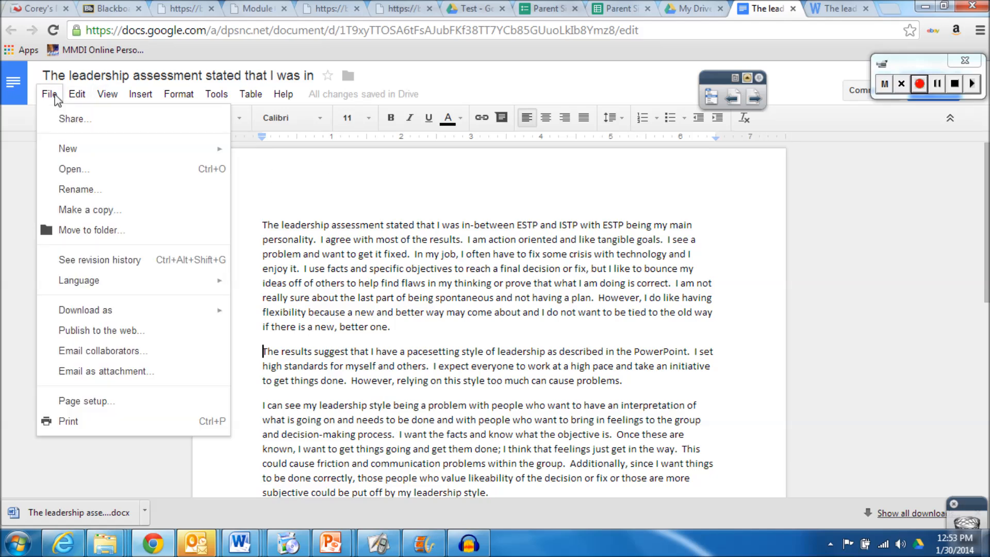
{"action": "mouse_move", "coordinate": [88, 310]}
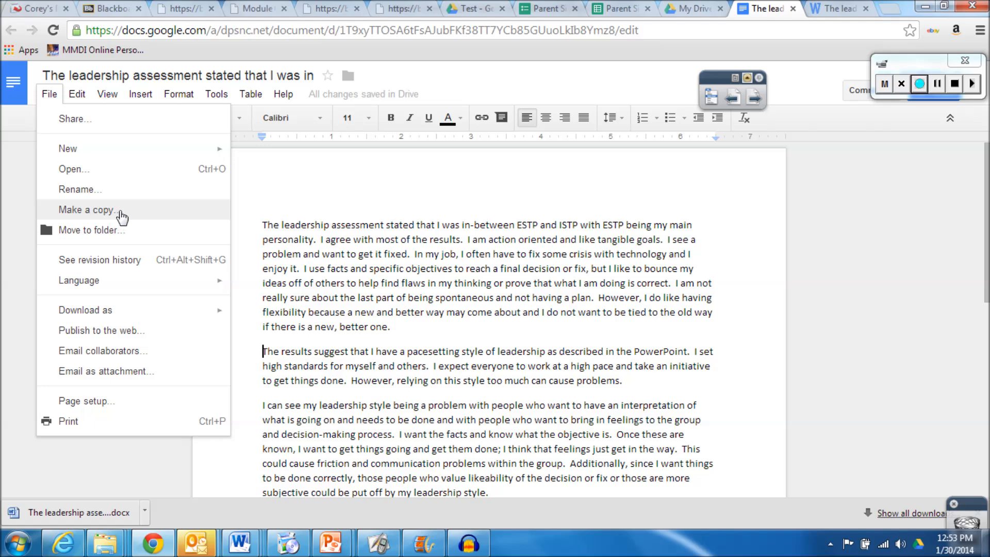
{"action": "left_click", "coordinate": [288, 180]}
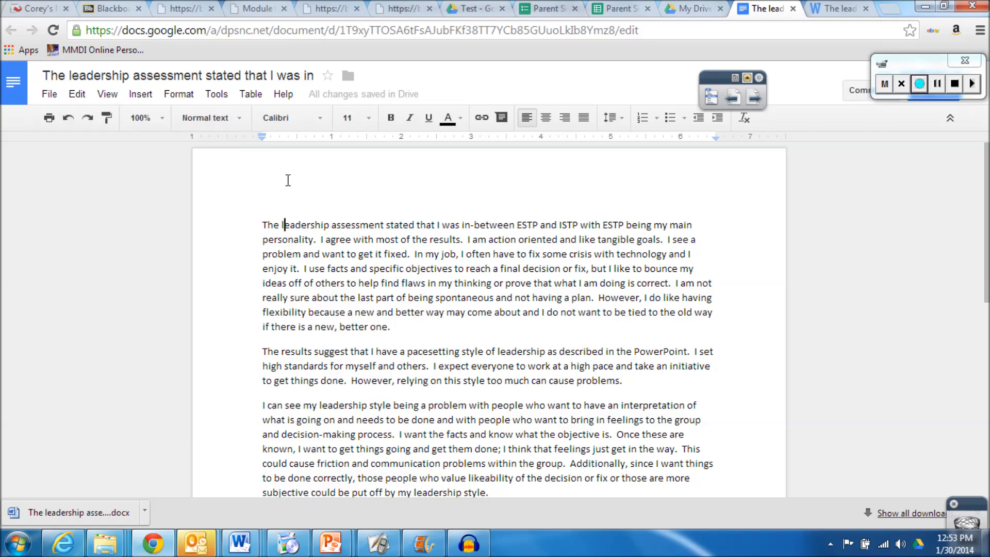
Go back to My Drive and show the CREATE menu's new-item choices
{"action": "left_click", "coordinate": [14, 86]}
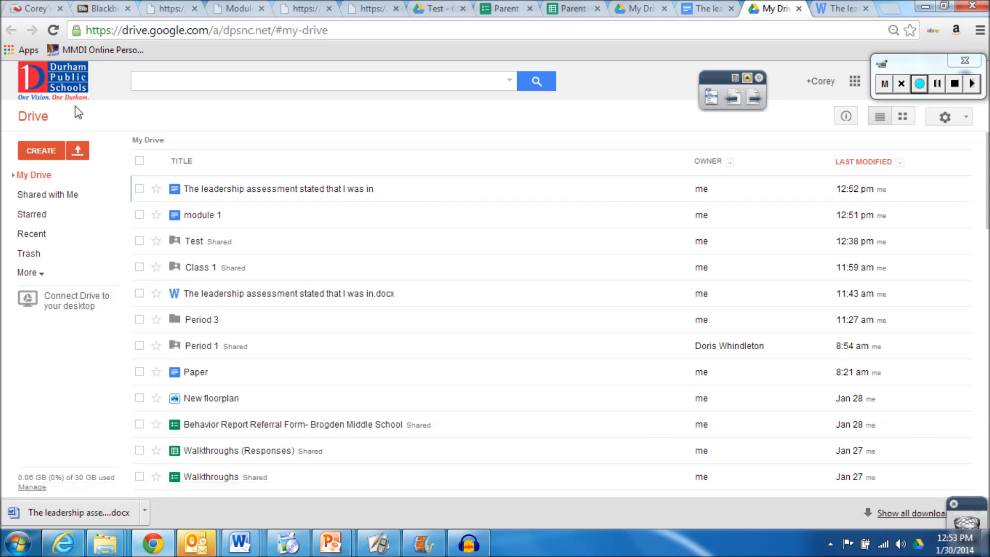
{"action": "left_click", "coordinate": [48, 150]}
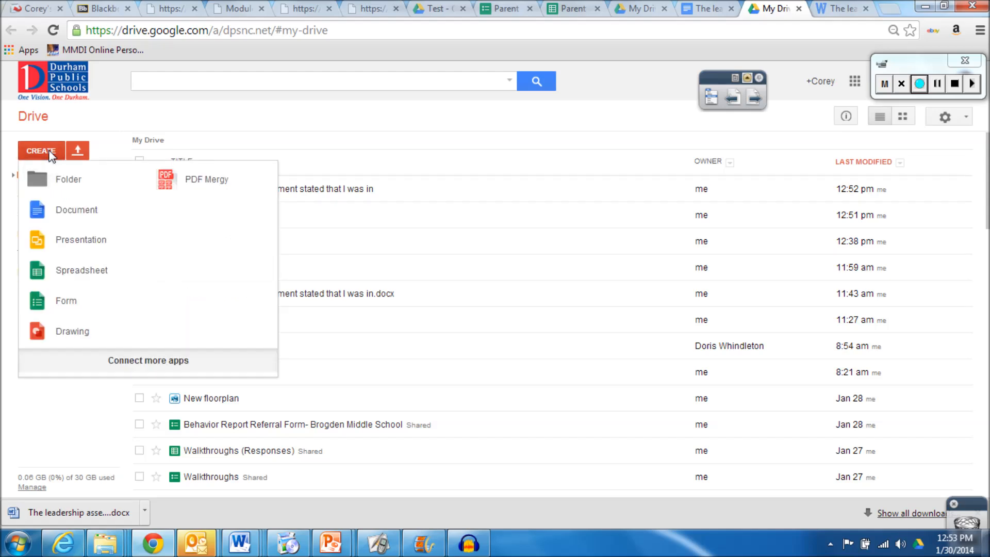